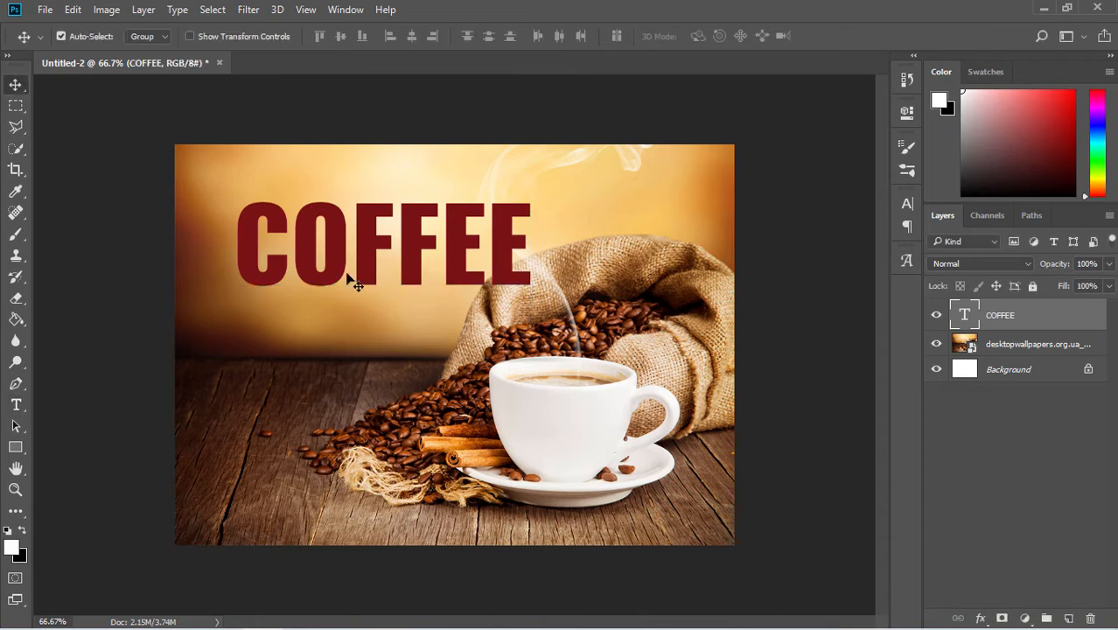
- Move the COFFEE text closer to the image's left edge and set its layer fill to 0%
drag(359, 280, 318, 278)
drag(1106, 312, 1027, 310)
- Add a Stroke layer style to the COFFEE text in near-black color 150002
click(980, 618)
click(1013, 460)
drag(684, 214, 683, 349)
click(730, 518)
click(390, 427)
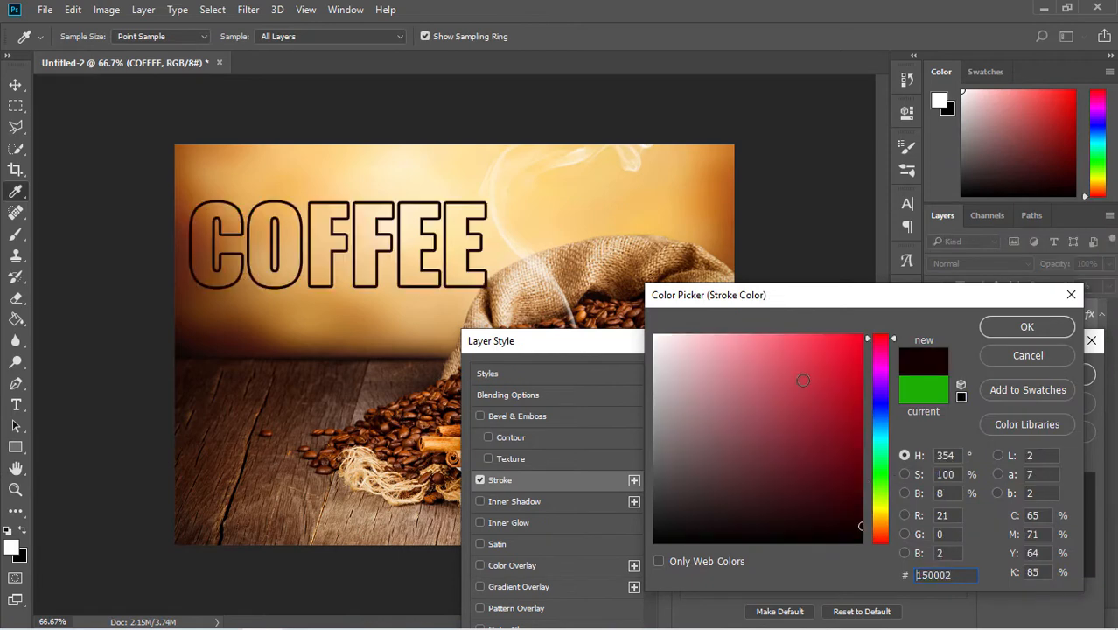
click(1025, 328)
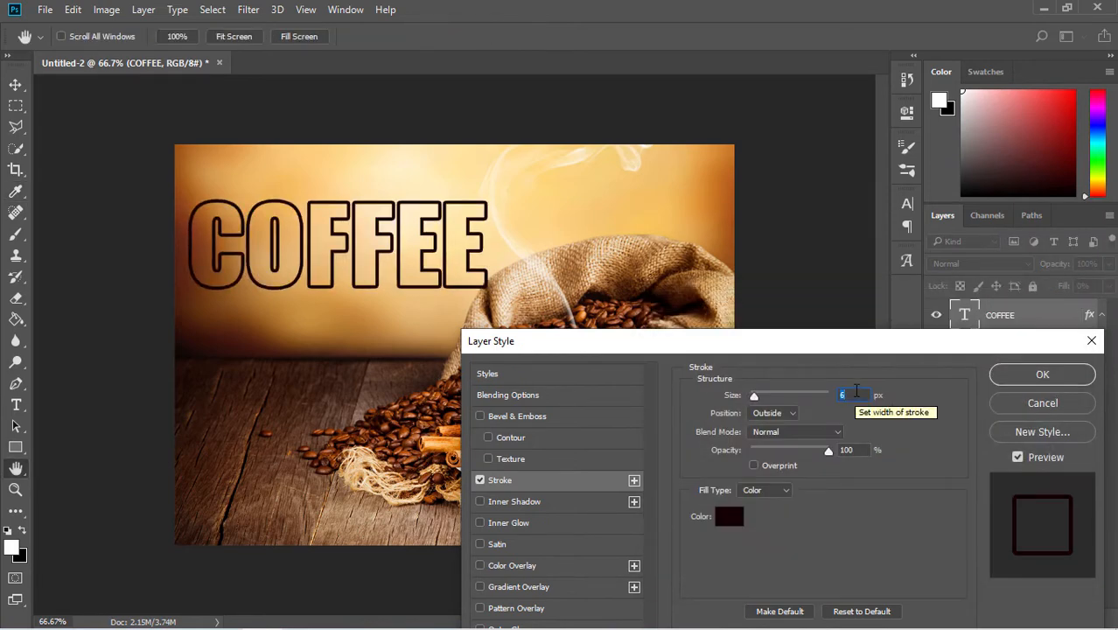
click(1041, 374)
- Reduce the COFFEE text's font size and reposition it slightly further right and down in the image
click(15, 405)
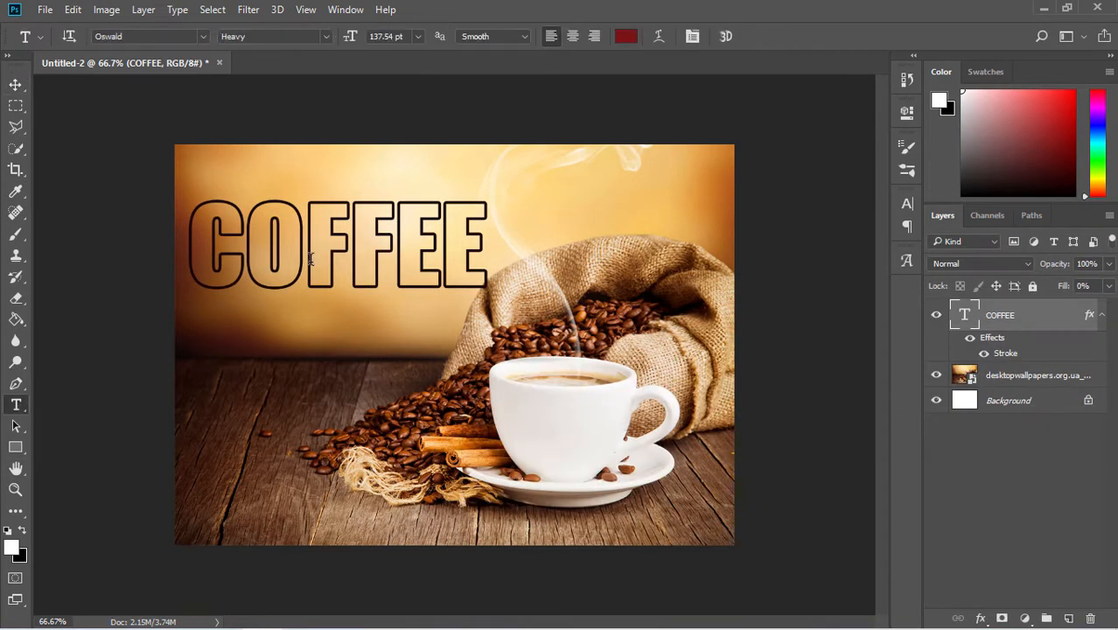
double_click(317, 251)
drag(353, 40, 332, 50)
click(15, 86)
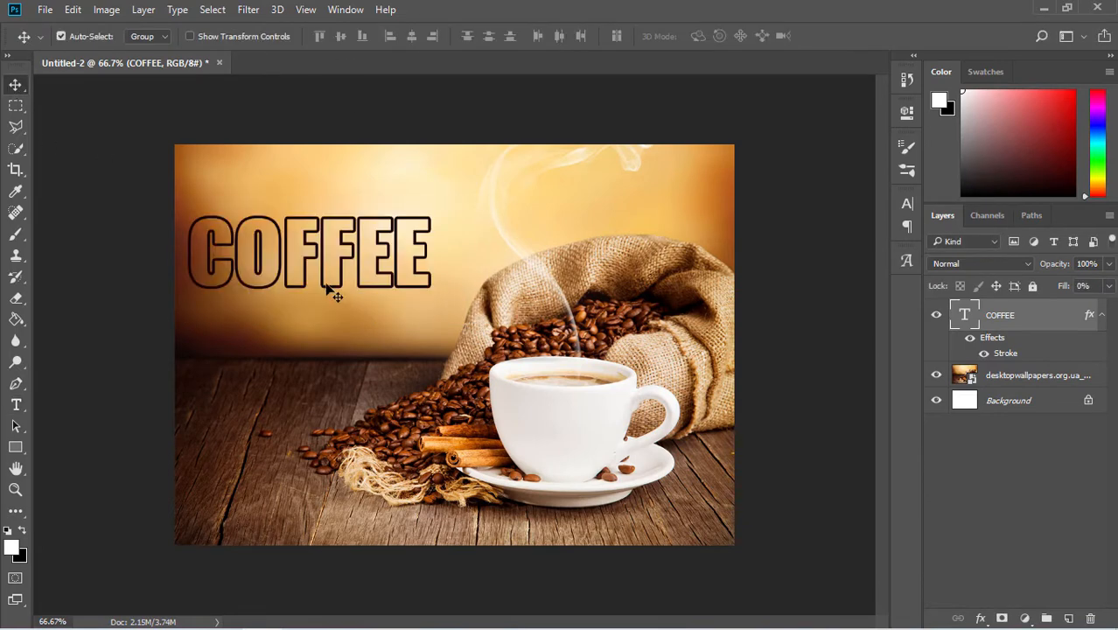
drag(327, 287, 352, 295)
- Add a drop shadow to the COFFEE text with 22% opacity, 35% spread and 24 px size
click(981, 618)
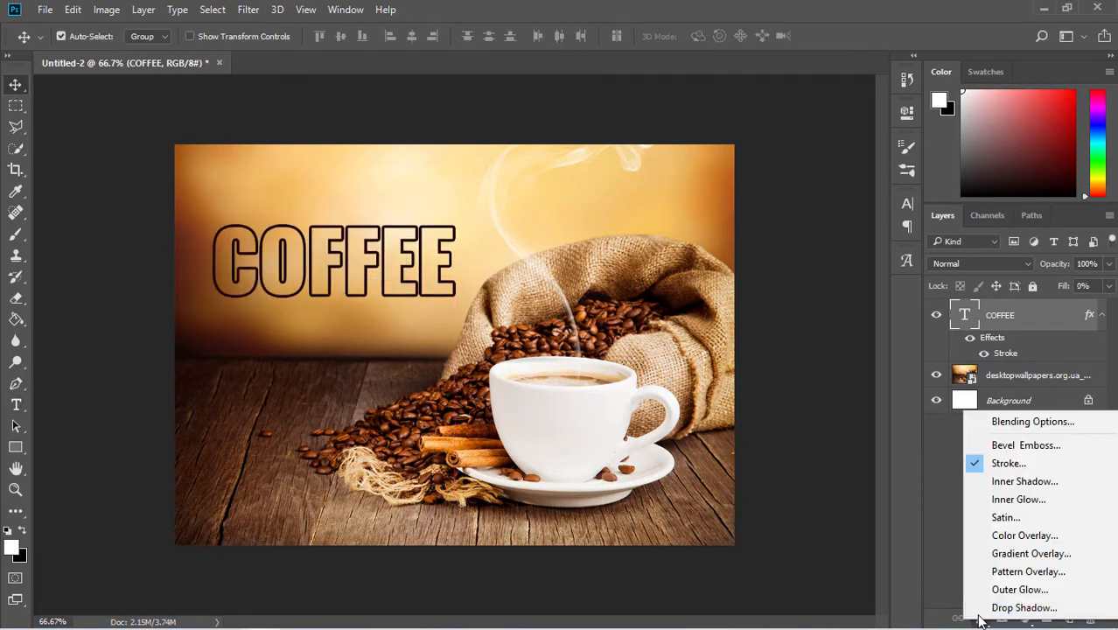
click(1006, 607)
drag(615, 79, 592, 373)
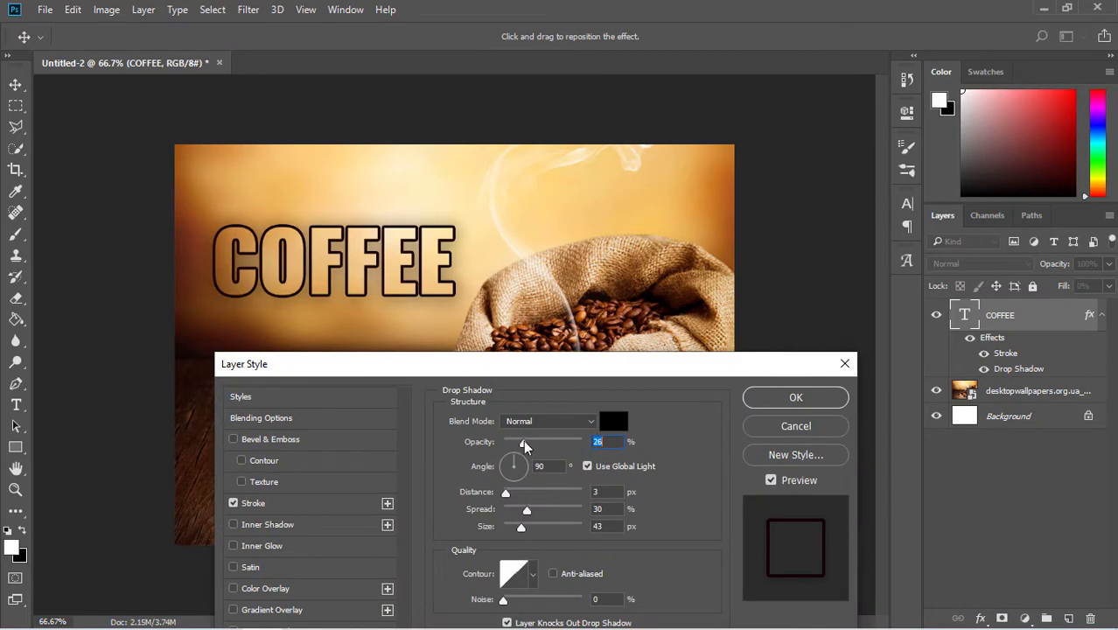
drag(523, 443, 519, 443)
drag(521, 527, 515, 526)
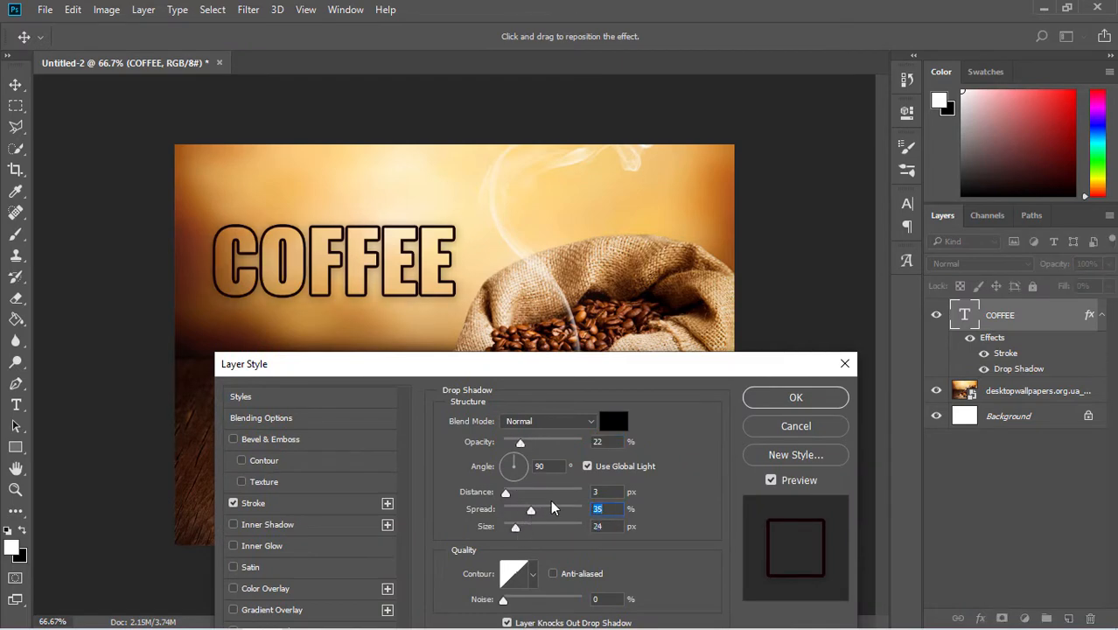
click(795, 398)
key(z)
click(333, 274)
drag(464, 356, 564, 418)
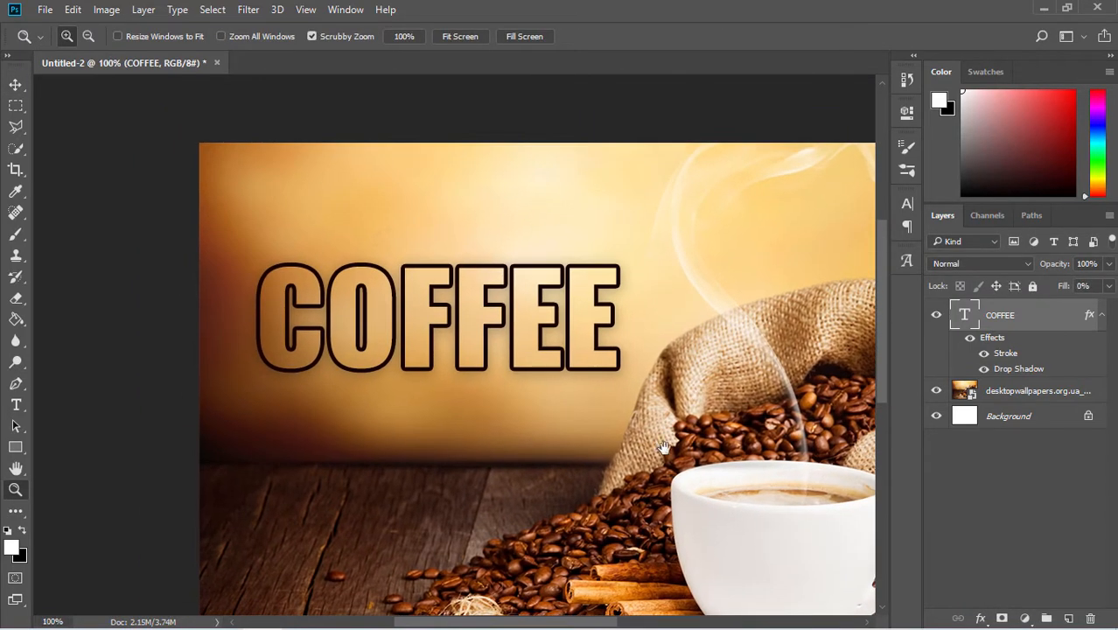
key(ctrl+0)
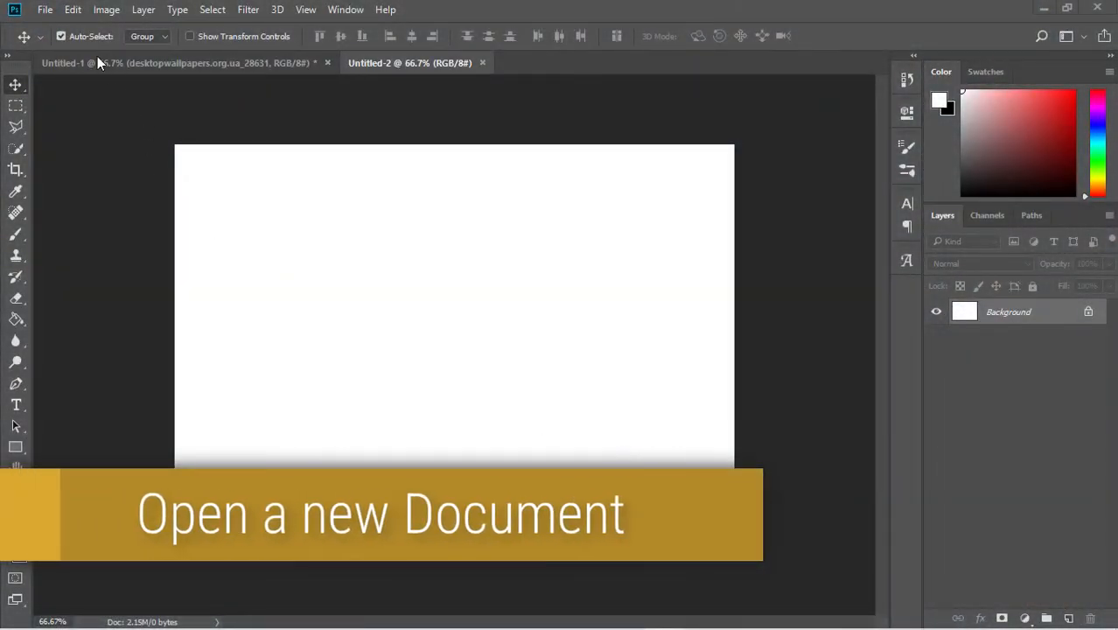
- Create a new 1024 x 733 pixel document named "outline text" at 96 pixels/inch with a white background
click(44, 10)
click(53, 42)
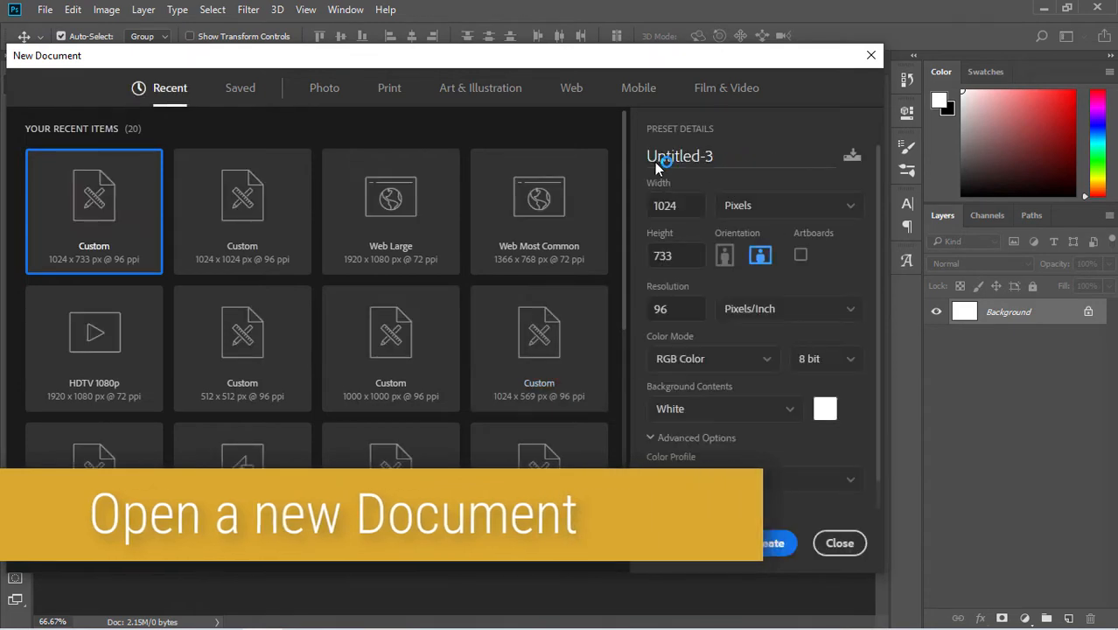
text(outline text)
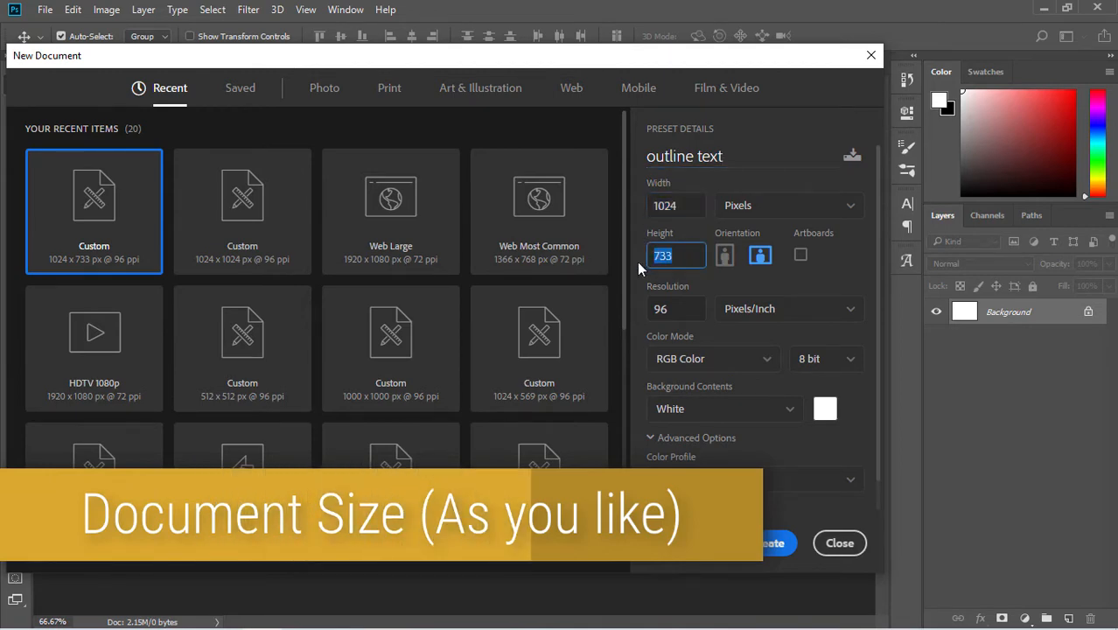
click(774, 543)
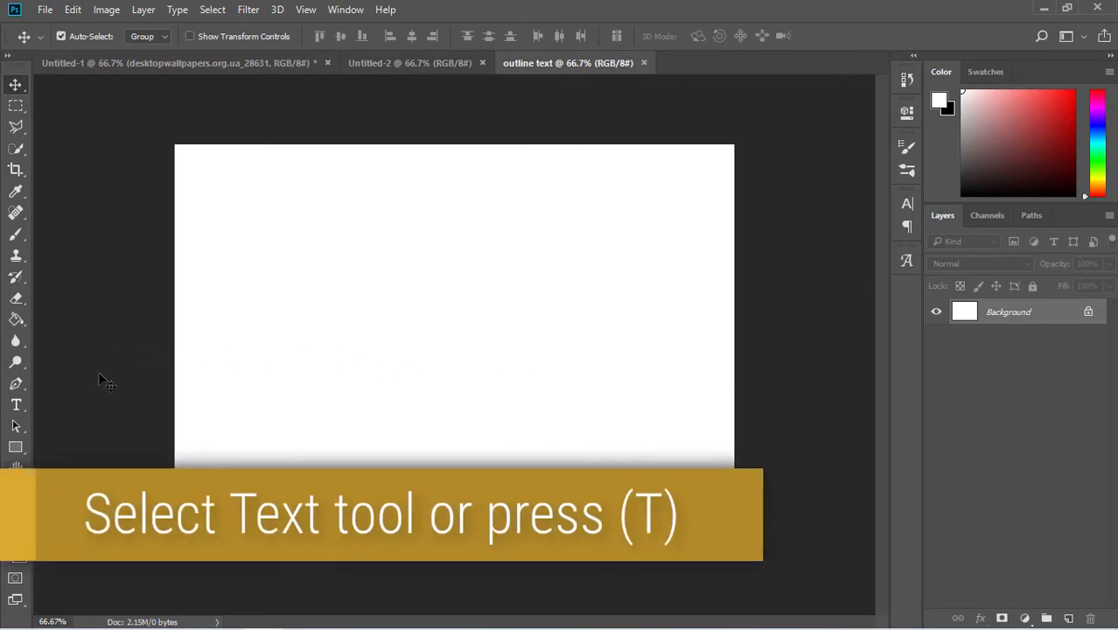
- Add the text OUTLINE in dark red Oswald SemiBold at 137.54 pt and move it near the canvas centre
click(18, 405)
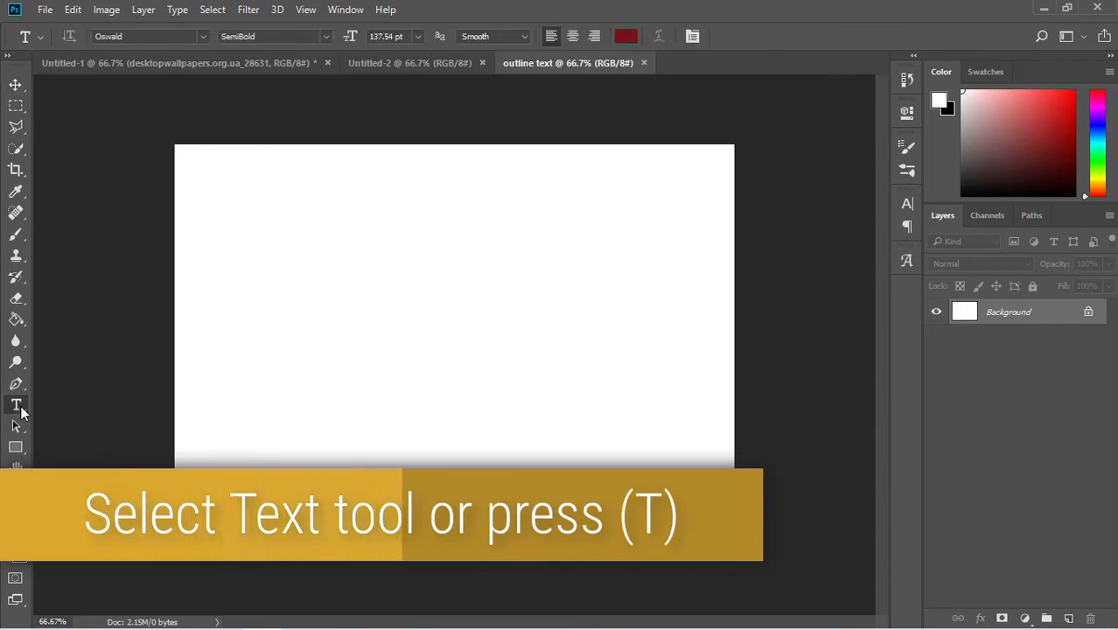
click(399, 353)
text(OUTLINE)
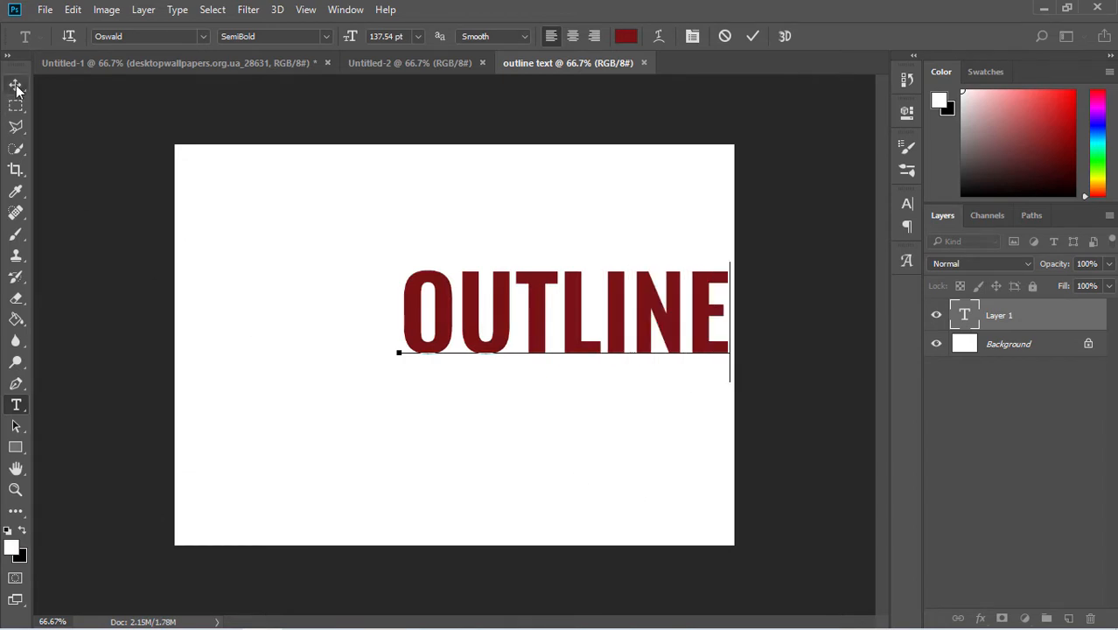
key(ctrl+Return)
key(v)
drag(579, 354, 466, 389)
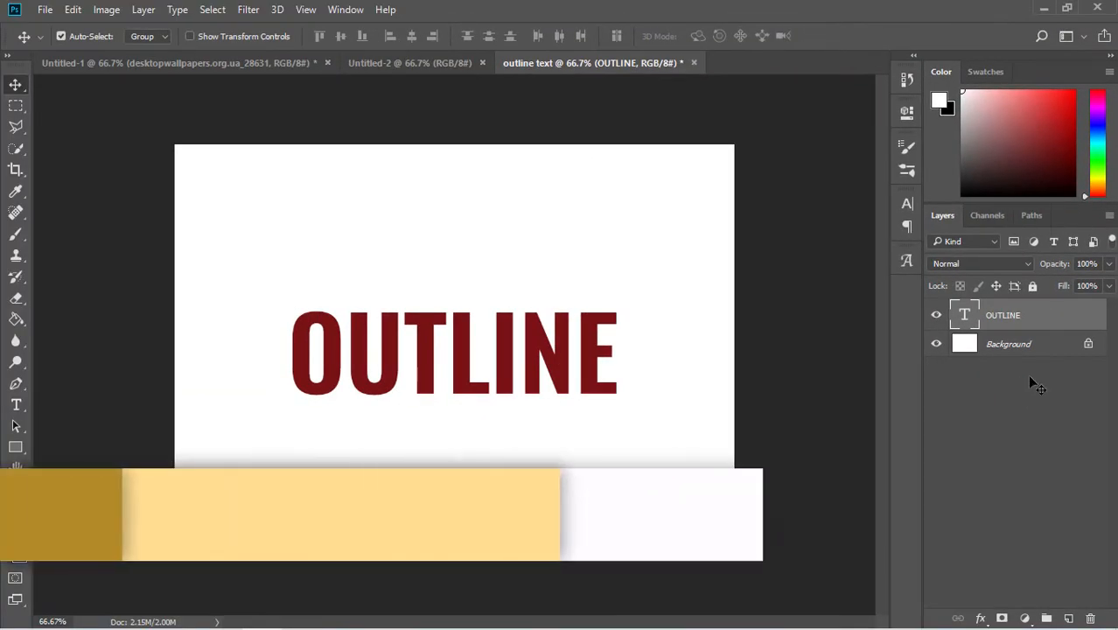
- Set the OUTLINE text layer's fill to 0%
click(346, 10)
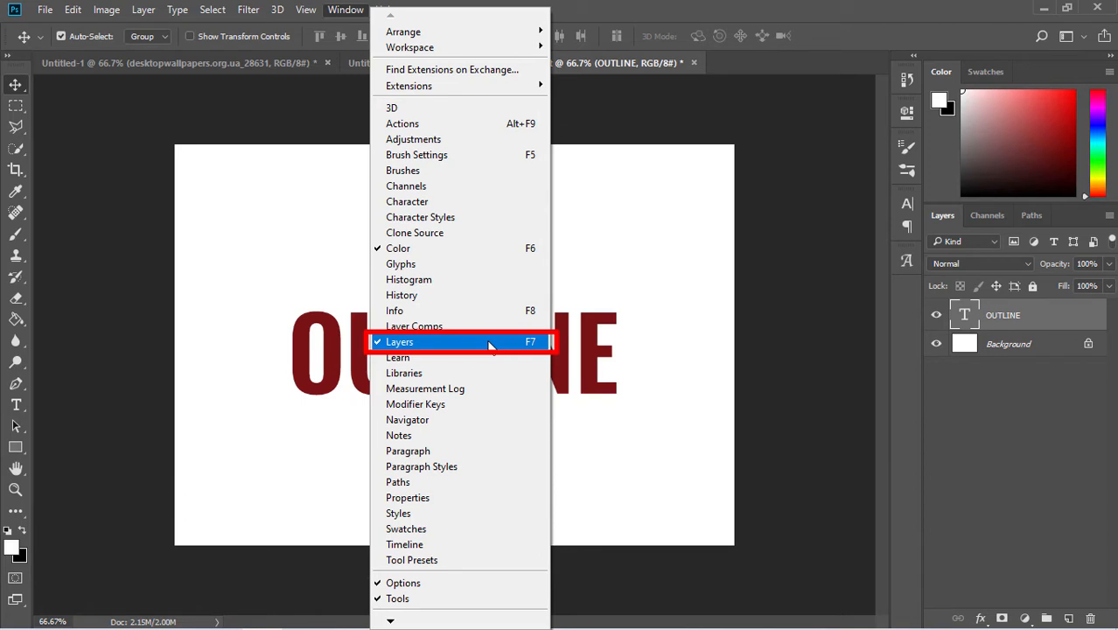
click(711, 398)
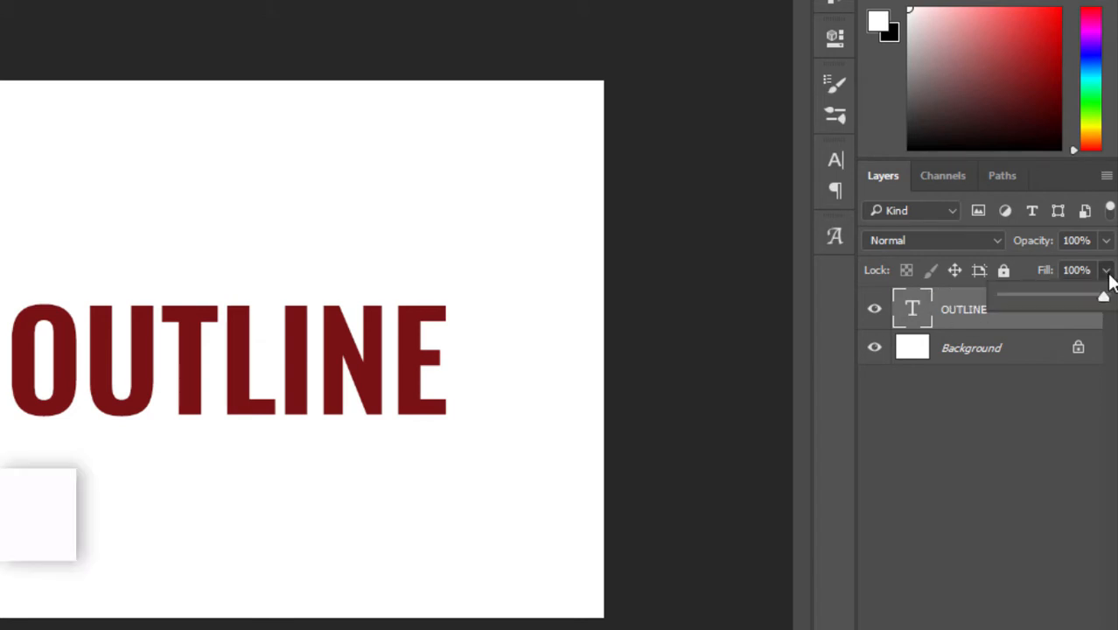
drag(1109, 279, 1003, 301)
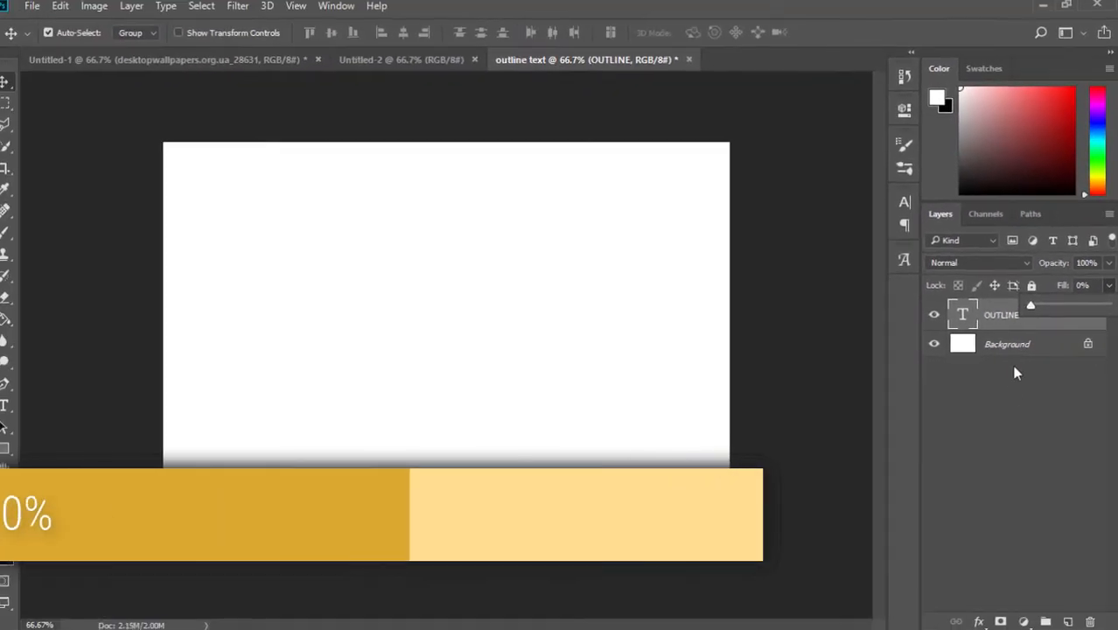
click(1005, 417)
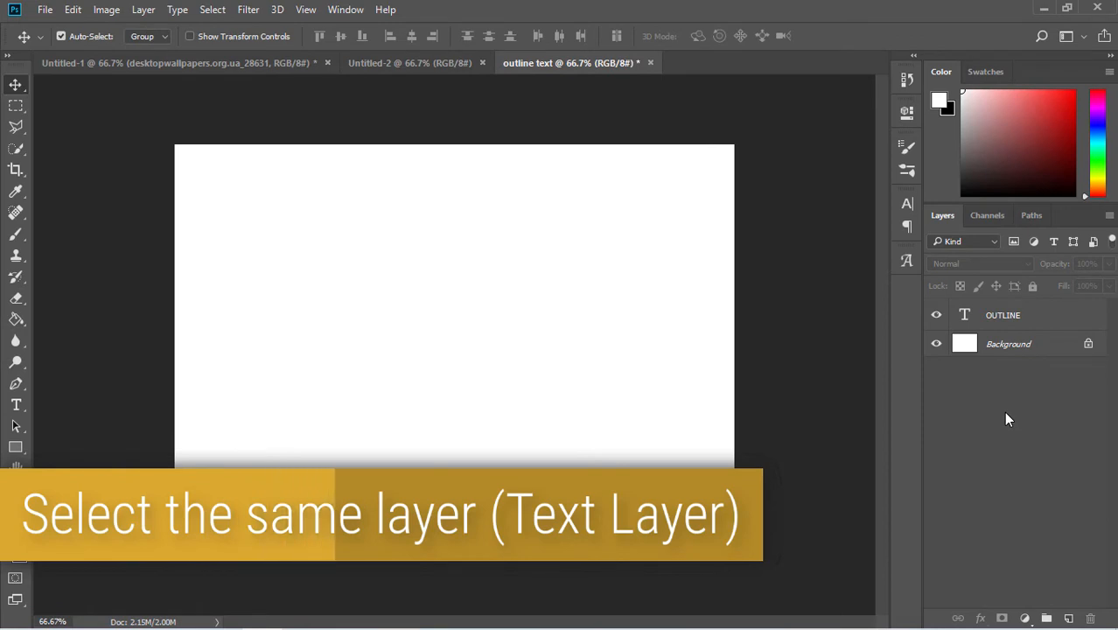
- Add a Stroke layer style to the OUTLINE text layer and keep its settings clear of the text
click(1015, 327)
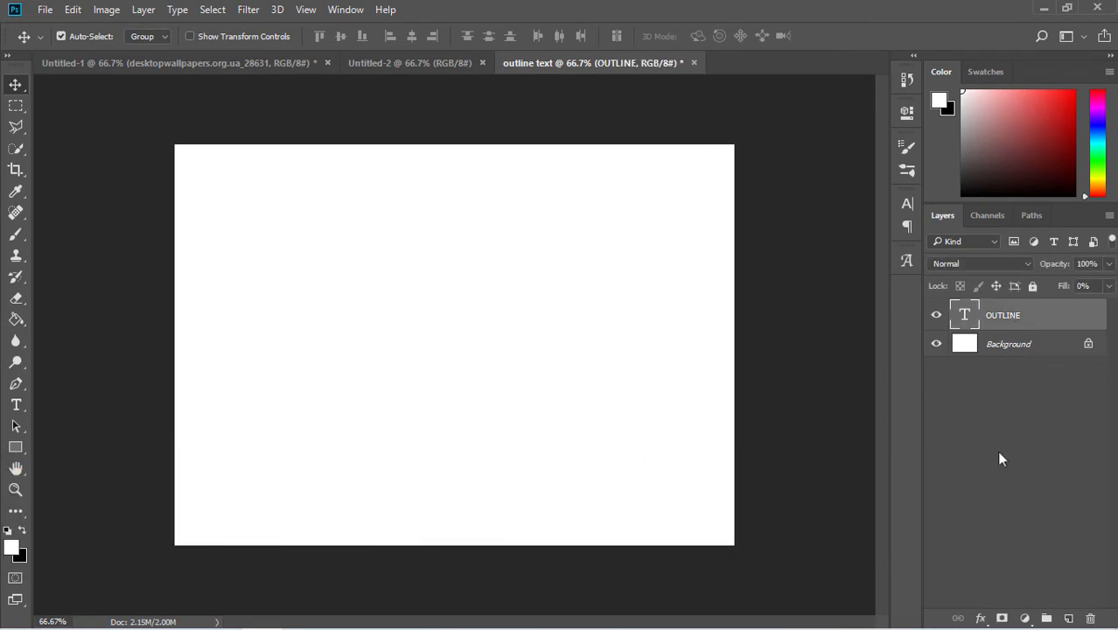
click(980, 618)
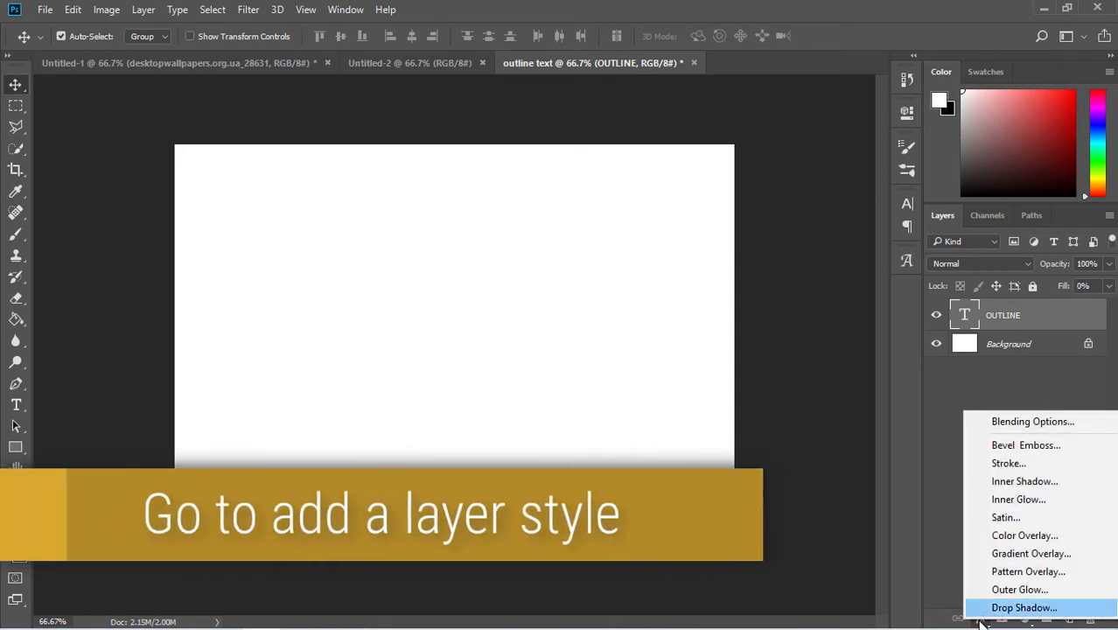
click(1008, 464)
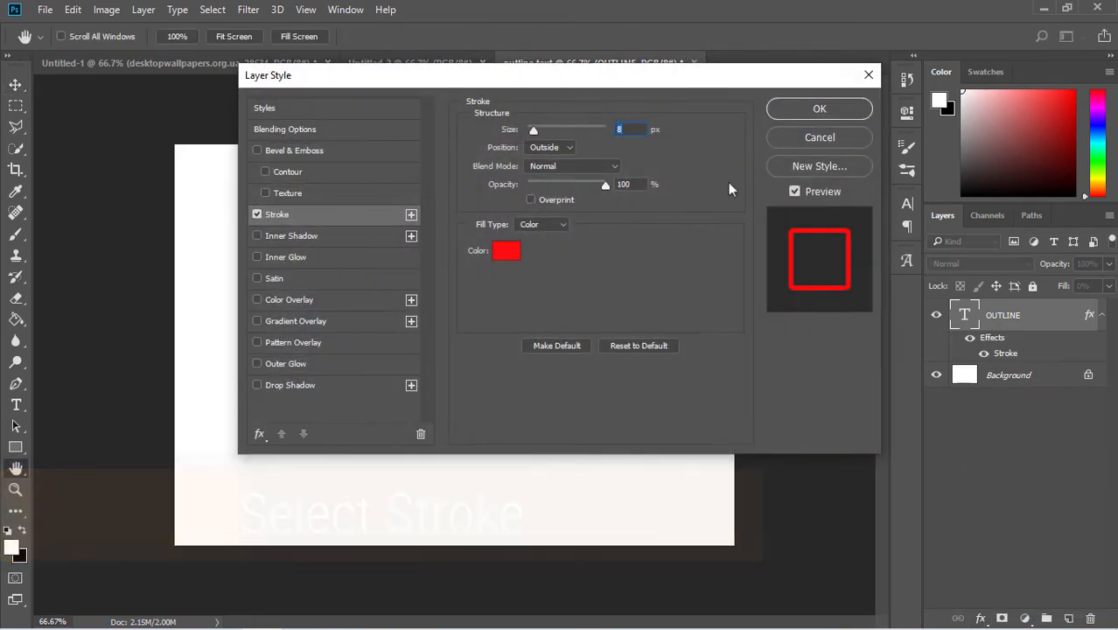
drag(625, 87, 555, 427)
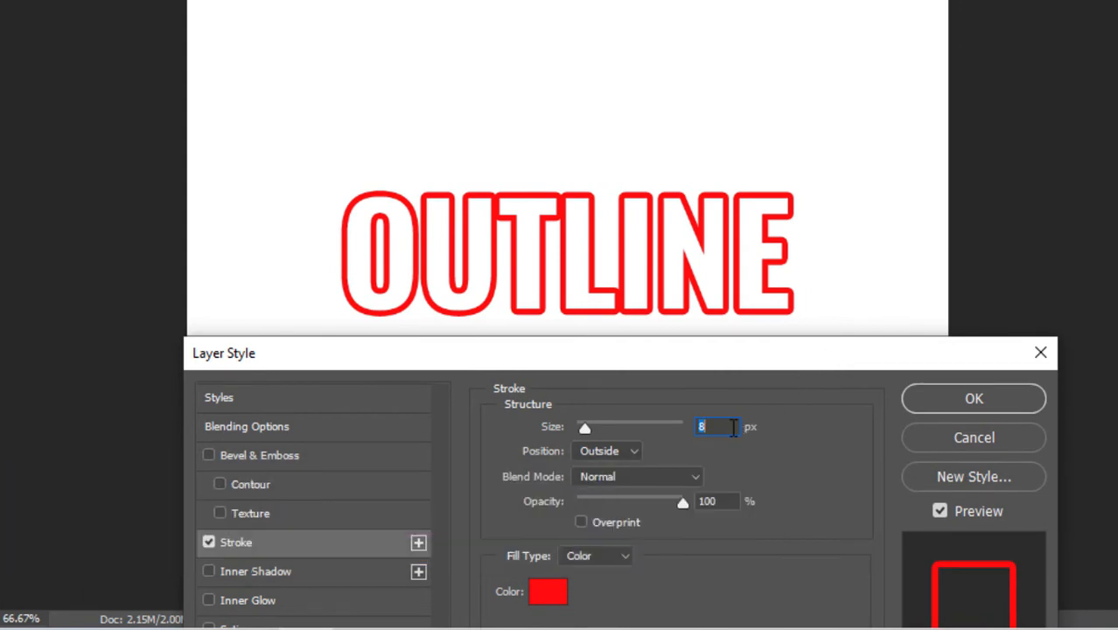
- Try thinner and thicker outlines by varying the stroke size up to 9 px, ending at 4 px
key(Down)
key(Down)
key(Down)
key(Down)
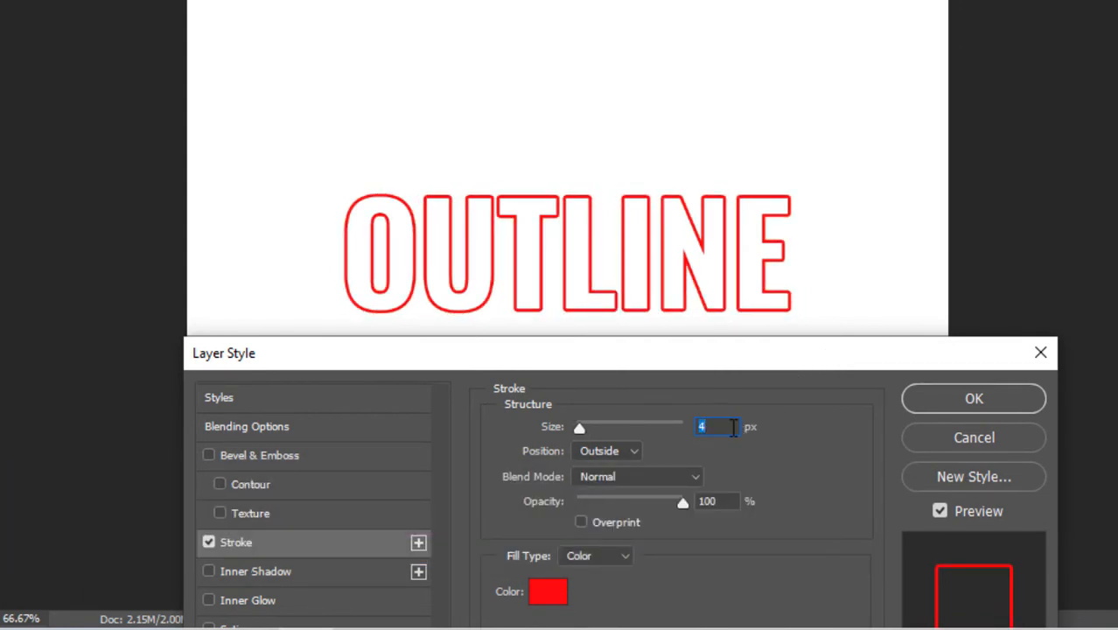
key(Up)
key(Up)
key(Up)
key(Up)
key(Up)
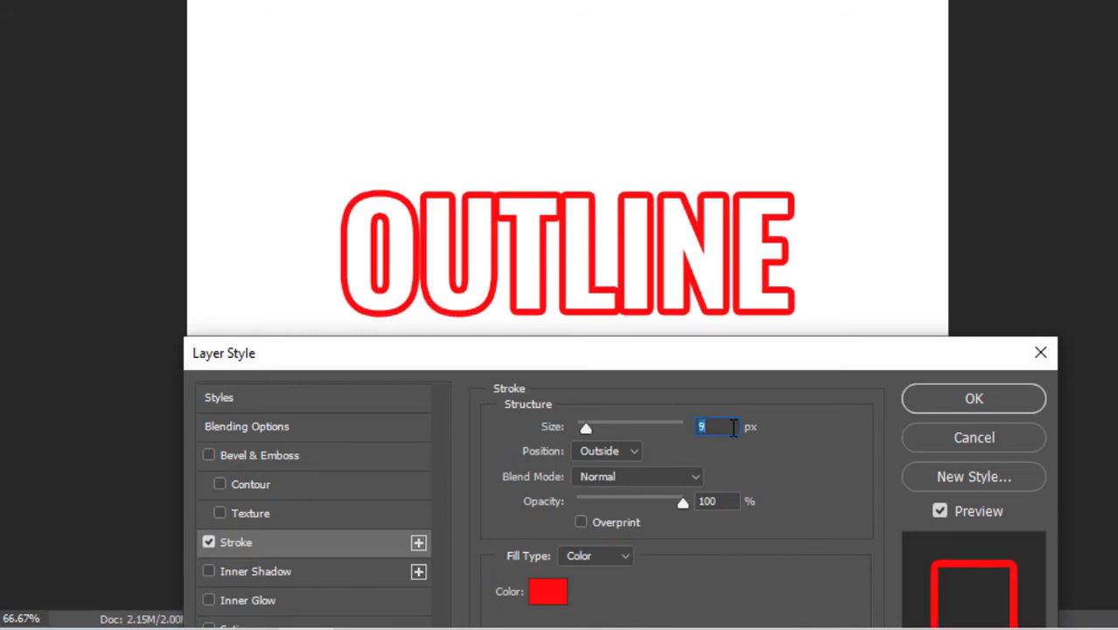
key(Down)
key(Down)
key(Down)
key(Down)
key(Down)
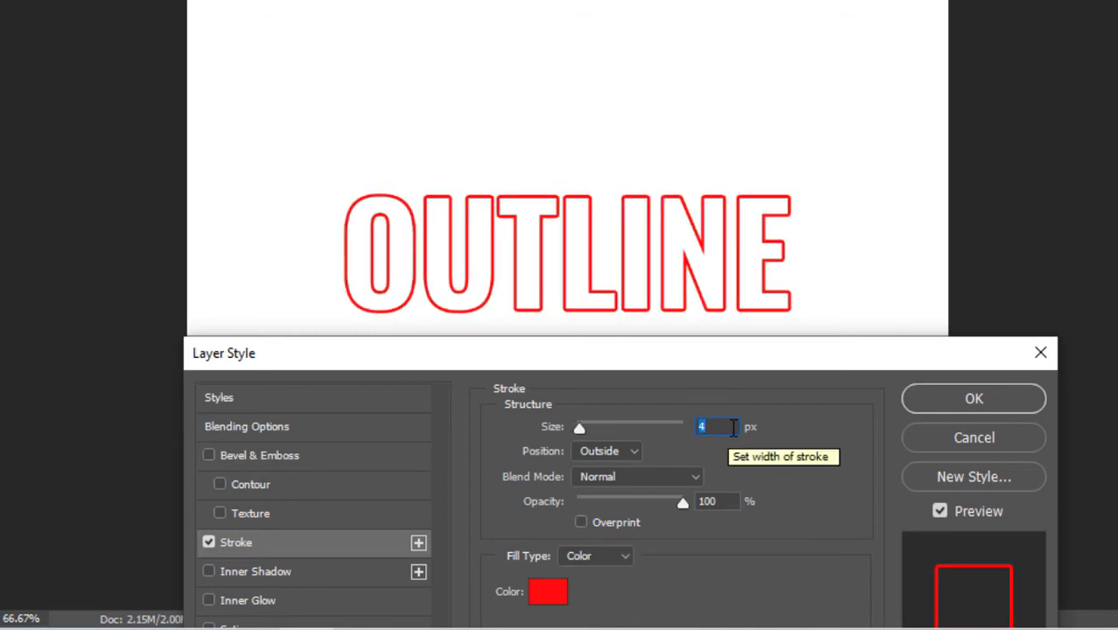
key(Down)
key(Down)
key(Up)
key(Up)
- Change the OUTLINE stroke color to orange e18206 after trying blue and green, and set the stroke size to 6 px
click(555, 593)
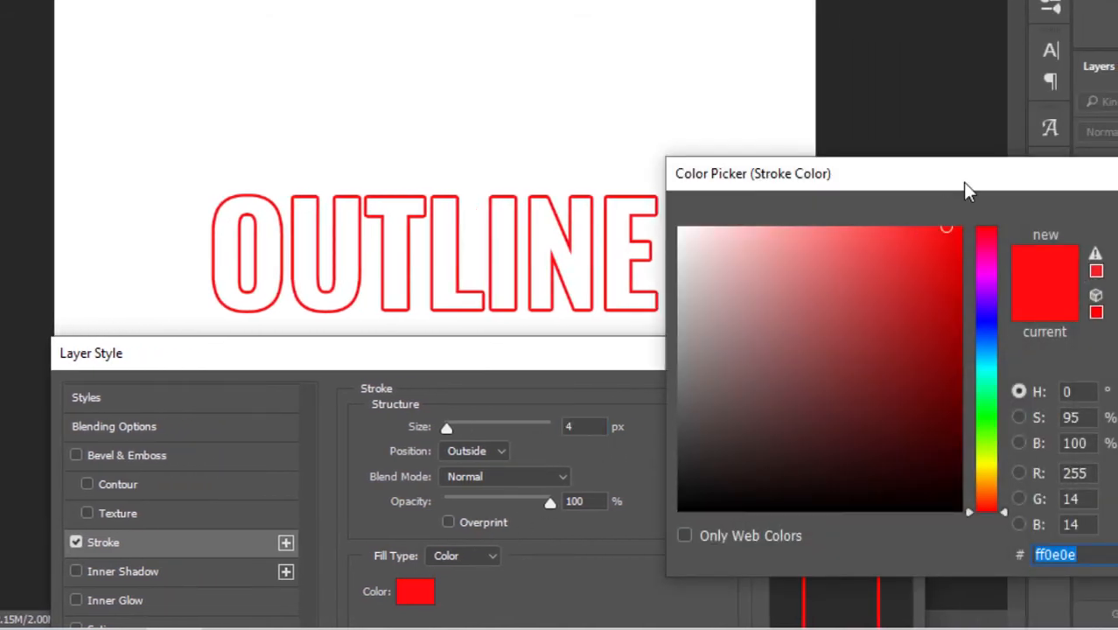
drag(967, 192, 995, 193)
click(1015, 347)
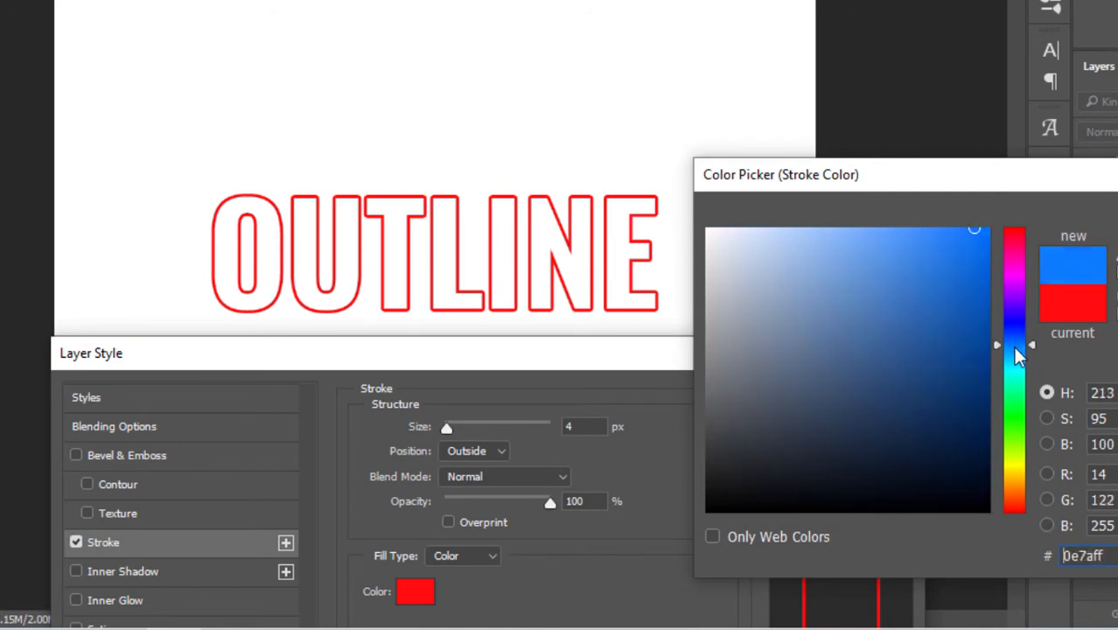
click(972, 311)
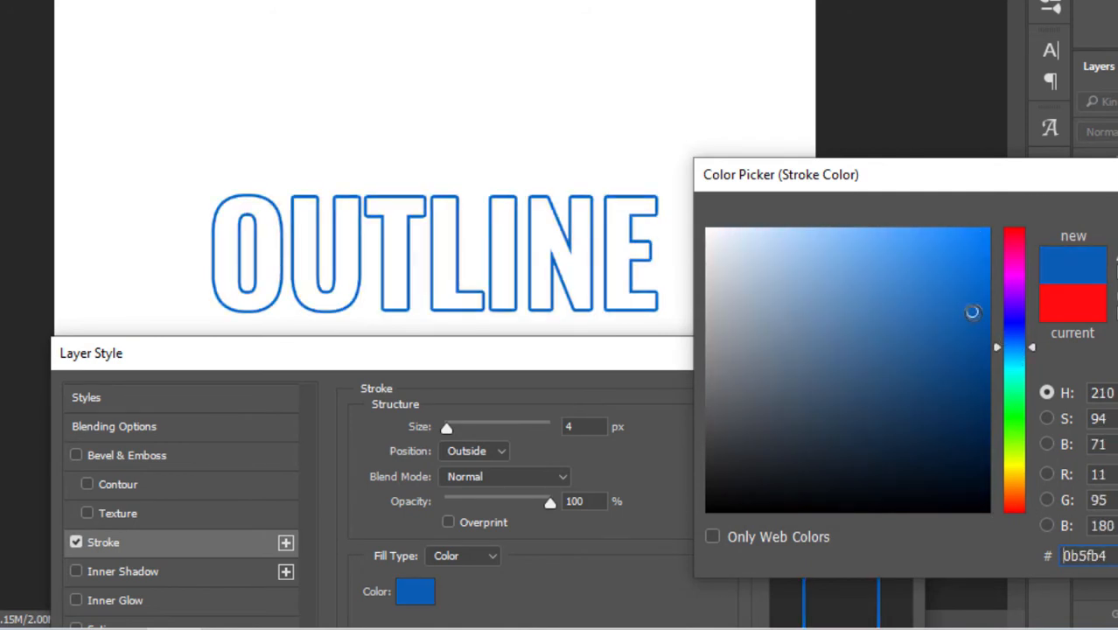
click(1015, 435)
click(960, 290)
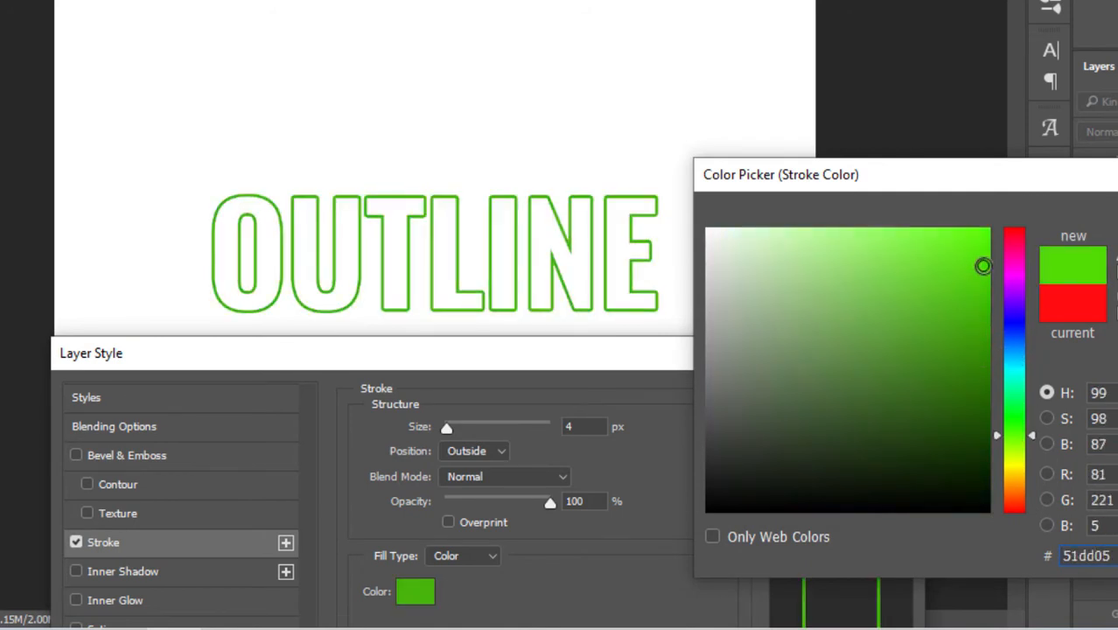
click(1015, 487)
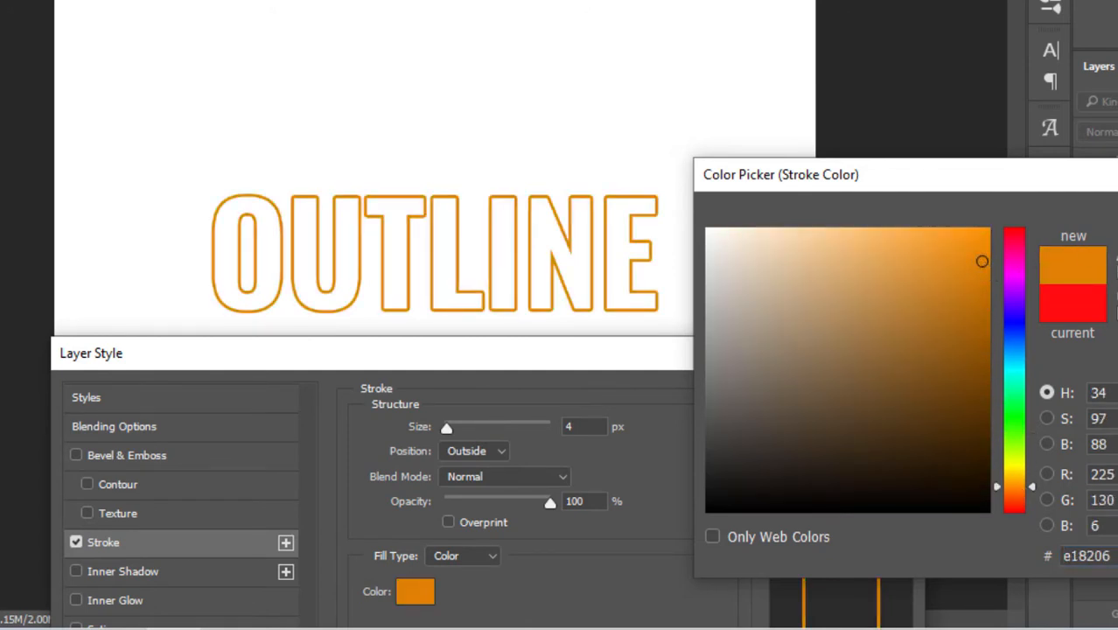
key(Return)
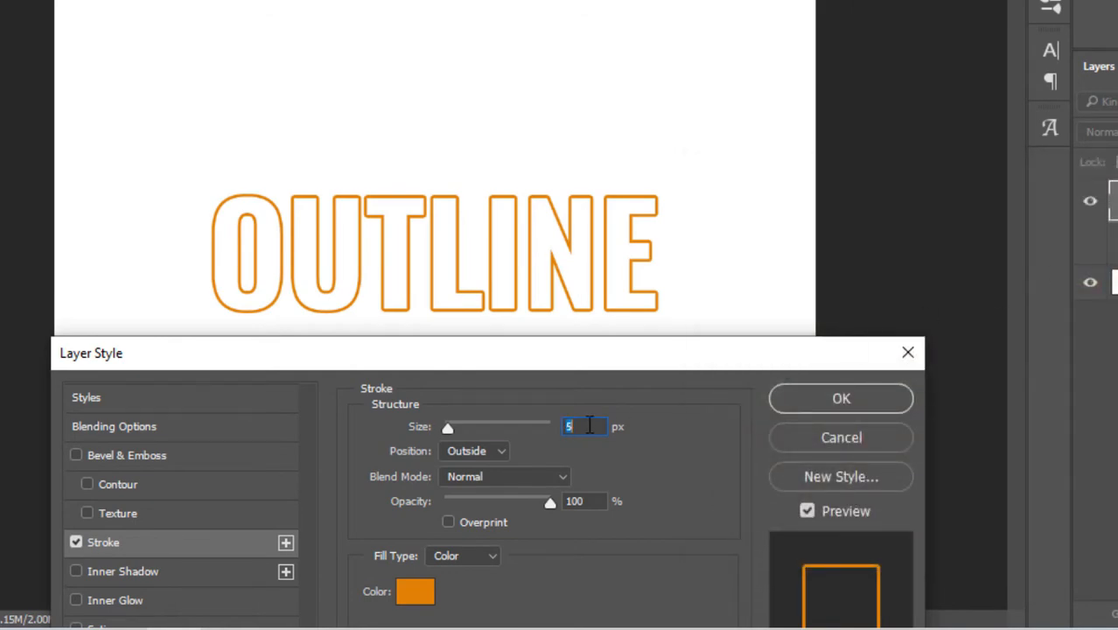
key(Up)
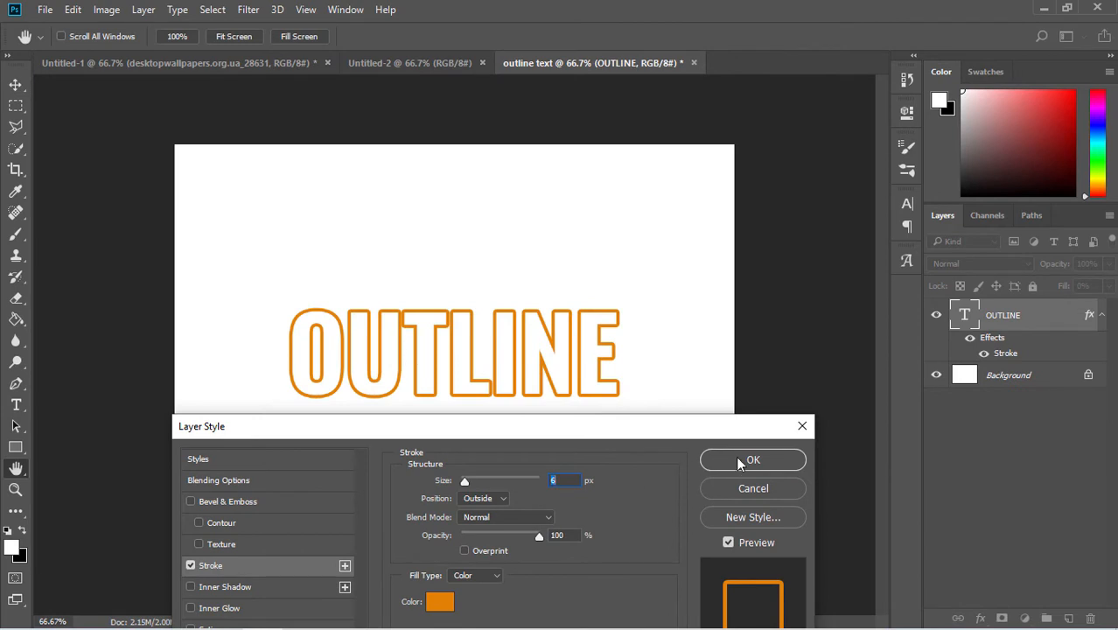
click(738, 460)
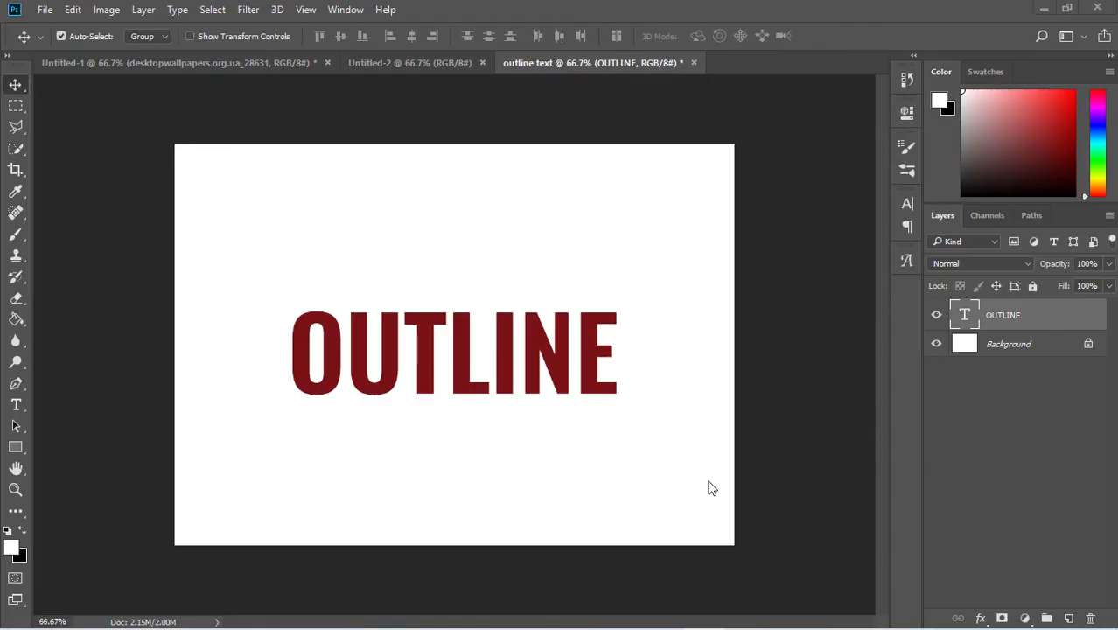
- Set the OUTLINE text layer's fill opacity to 0% in its layer style blending options
double_click(1079, 317)
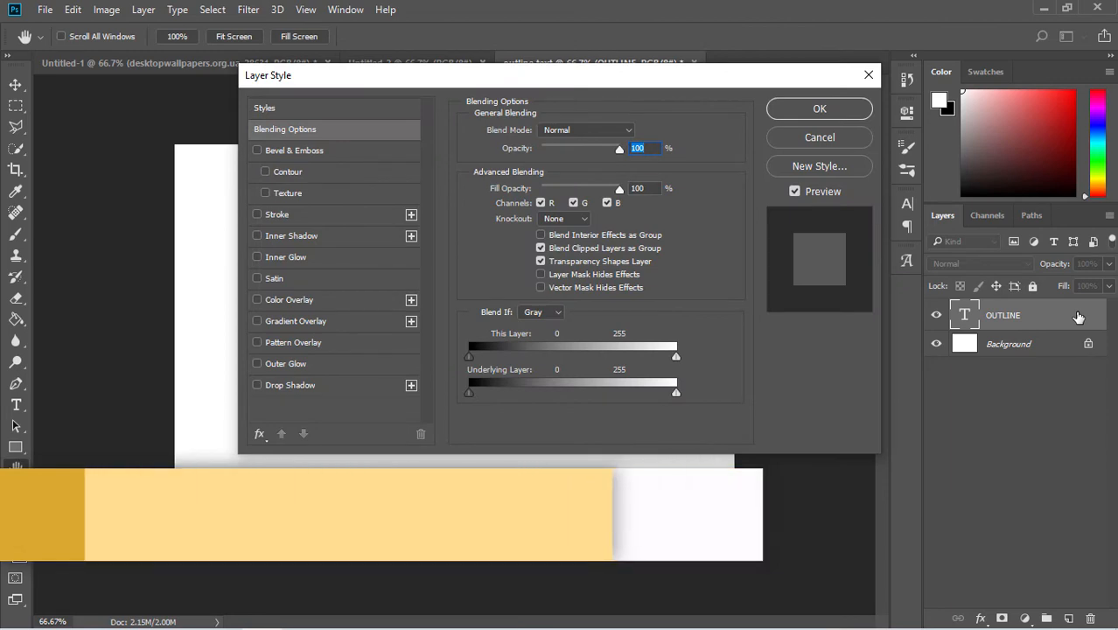
drag(607, 77, 560, 204)
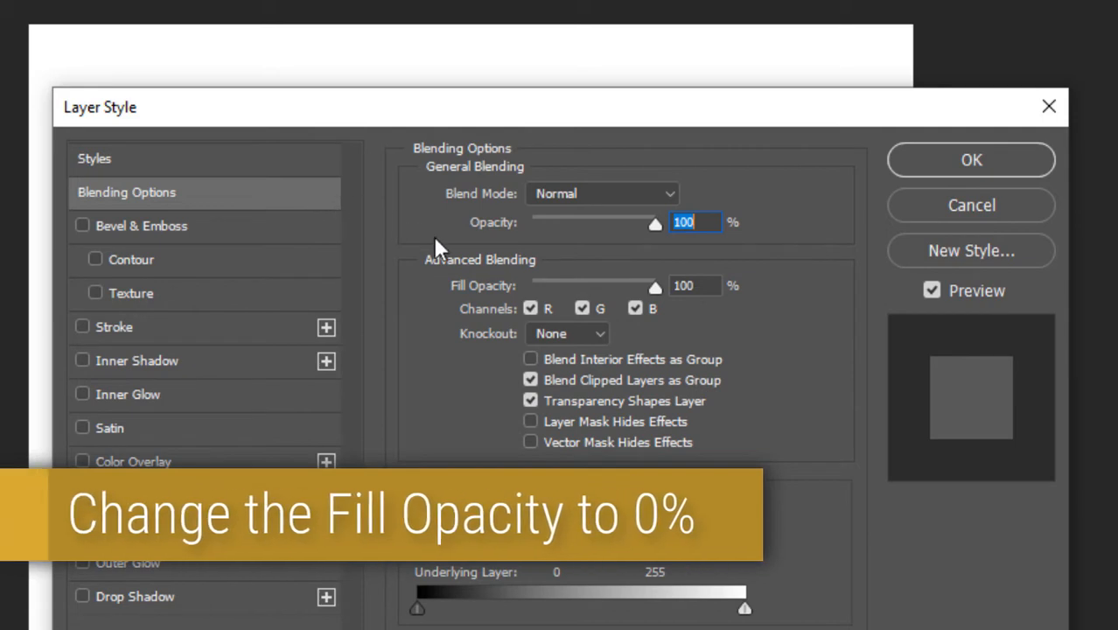
drag(656, 290, 612, 285)
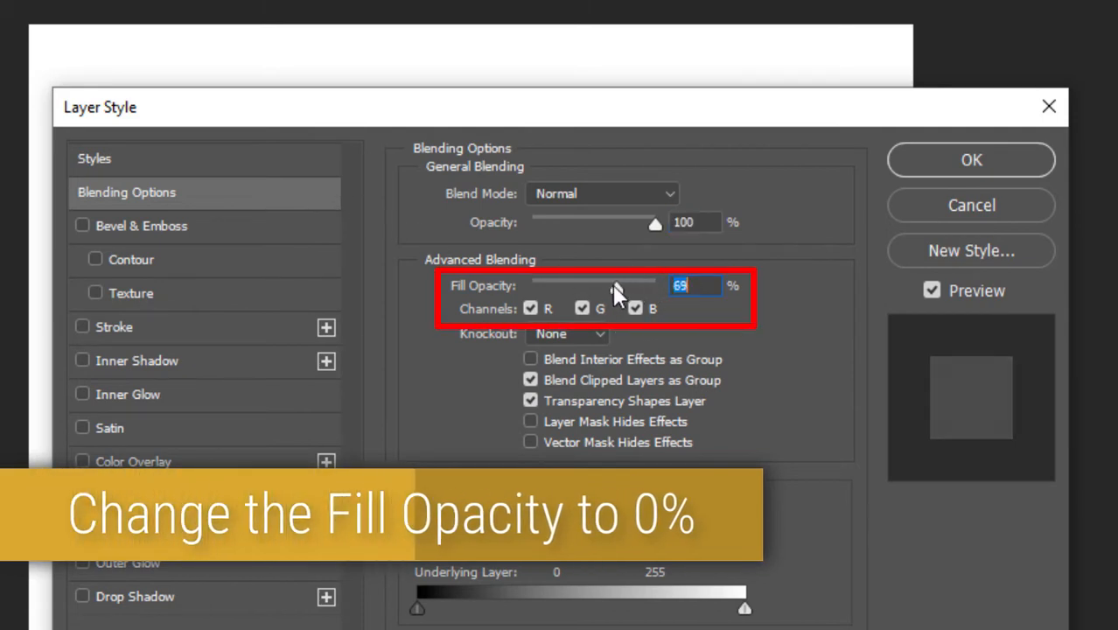
drag(544, 283, 521, 282)
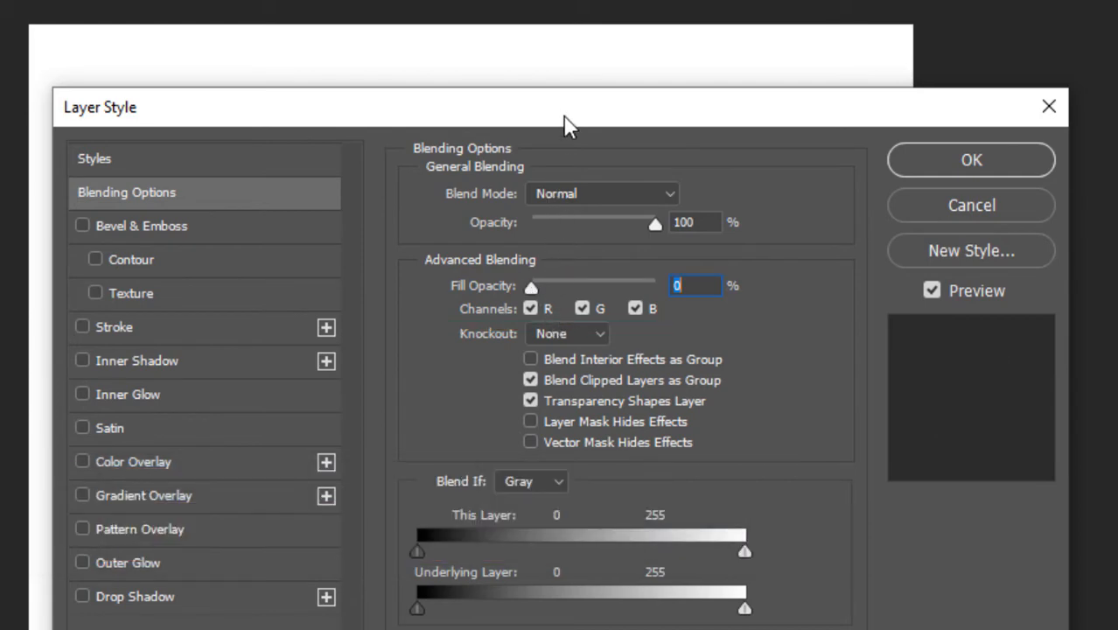
- Add a Stroke layer style to the OUTLINE text, keeping the style settings clear of the lettering
drag(564, 123, 536, 404)
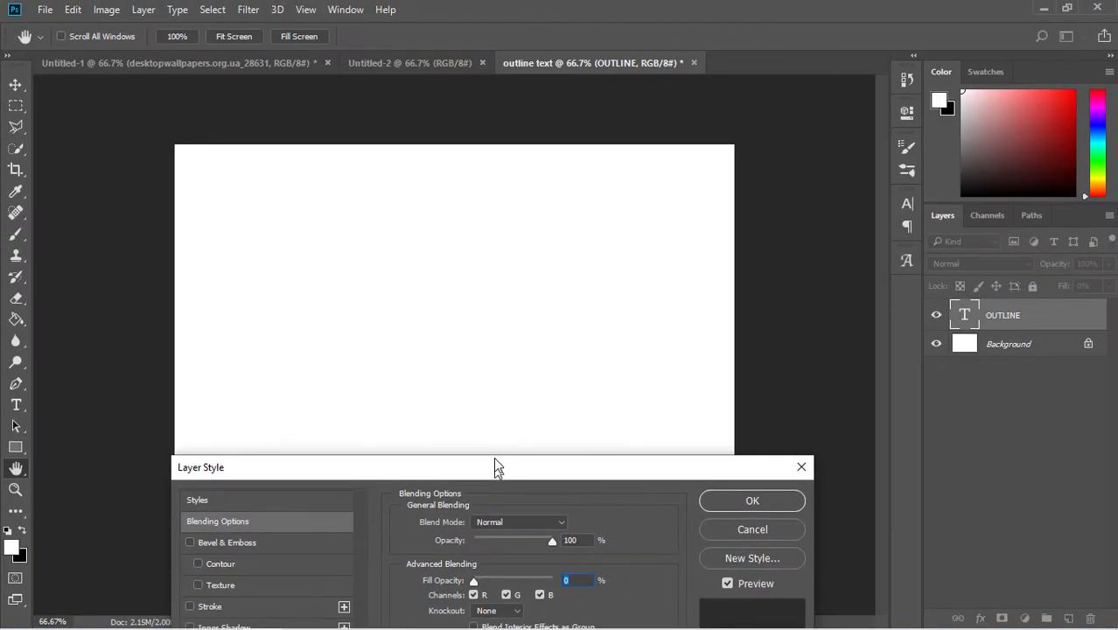
drag(526, 507, 843, 142)
drag(692, 219, 794, 154)
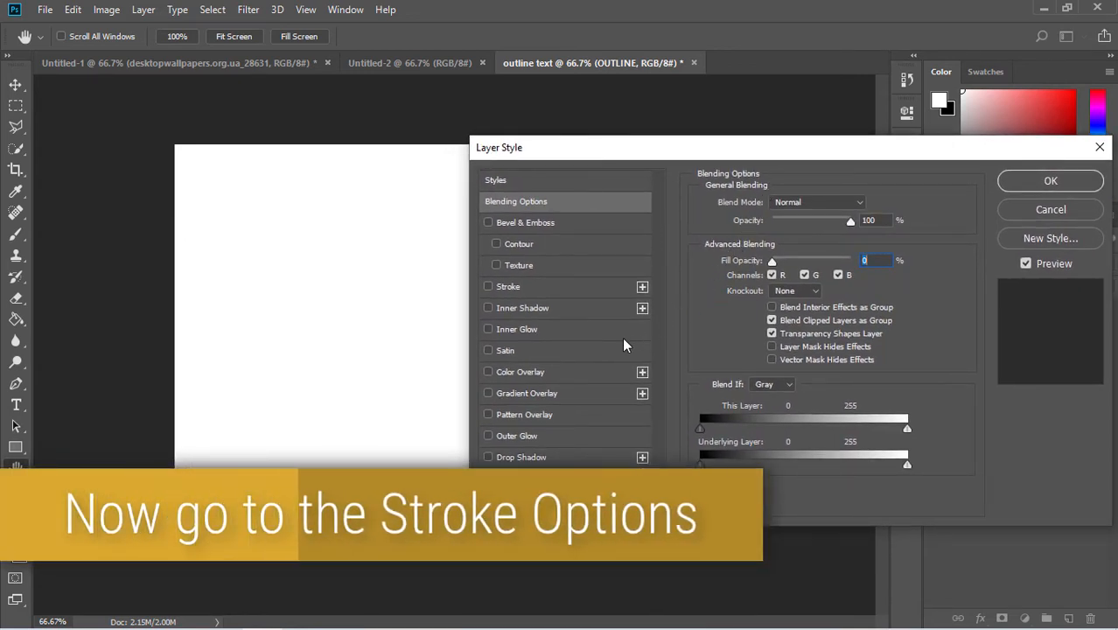
click(528, 285)
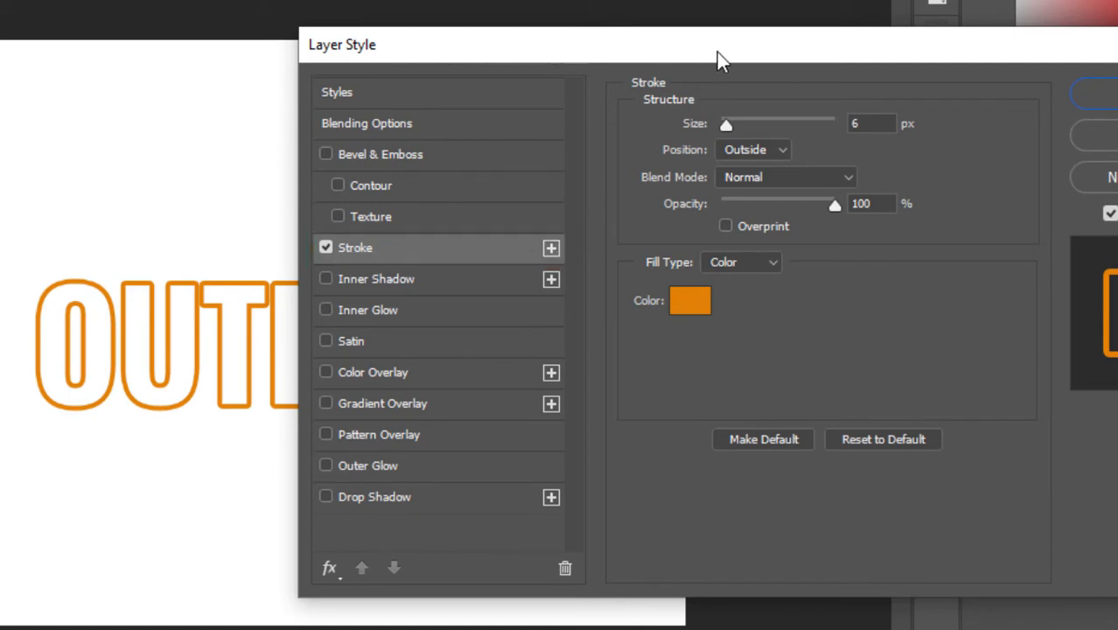
drag(716, 51, 818, 146)
- Try thicker outlines by varying the stroke size up to 12 px, ending at 5 px
double_click(967, 219)
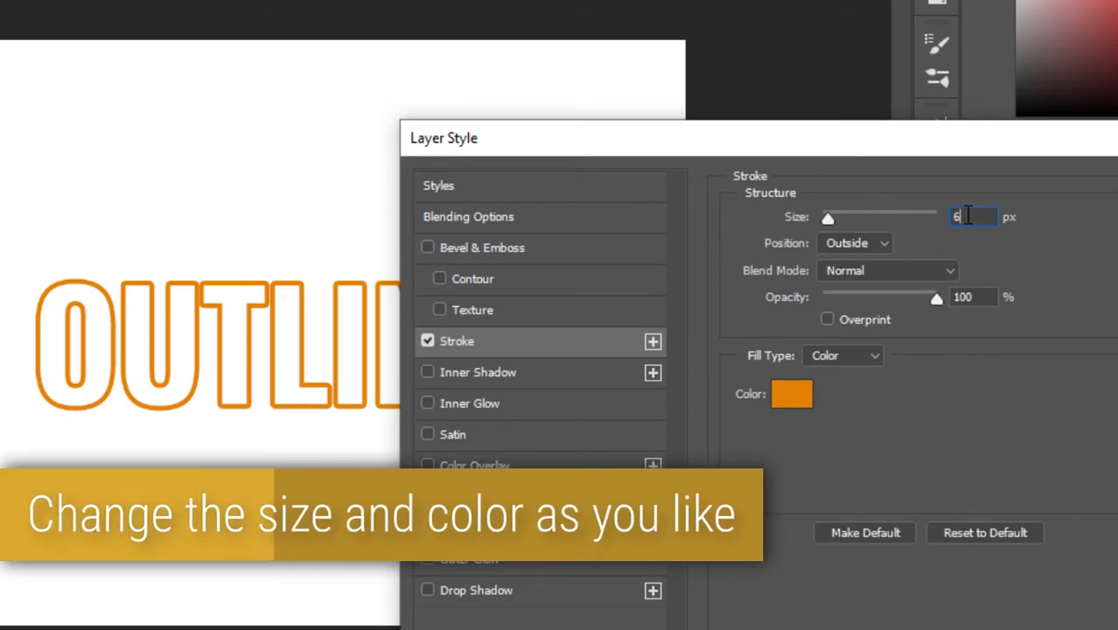
text(10)
scroll(978, 216, up, 7)
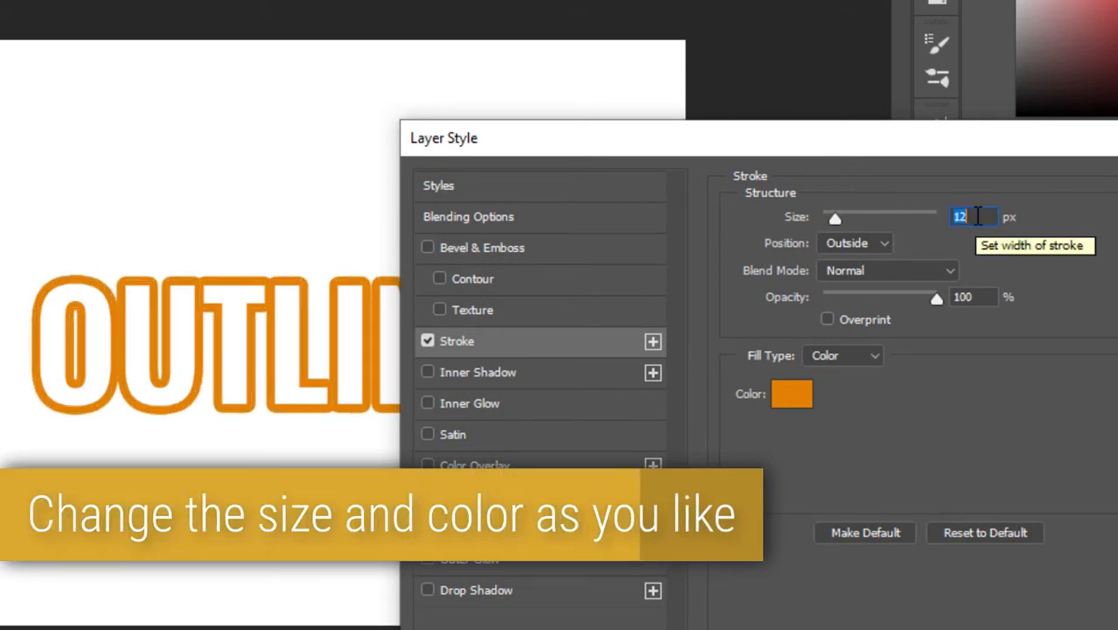
scroll(978, 216, down, 6)
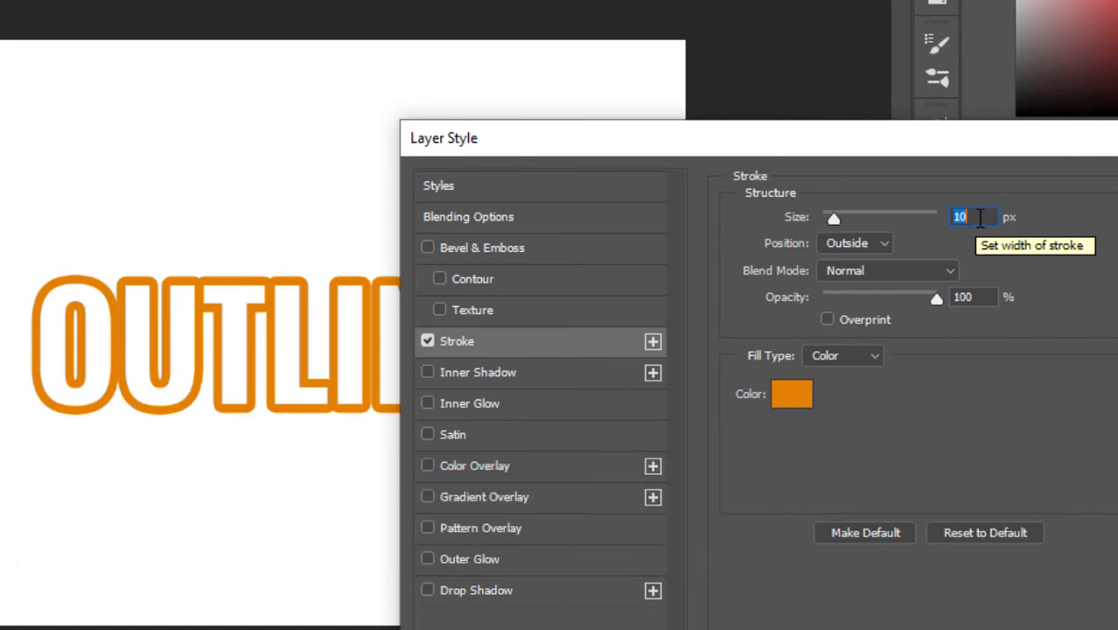
scroll(978, 216, down, 5)
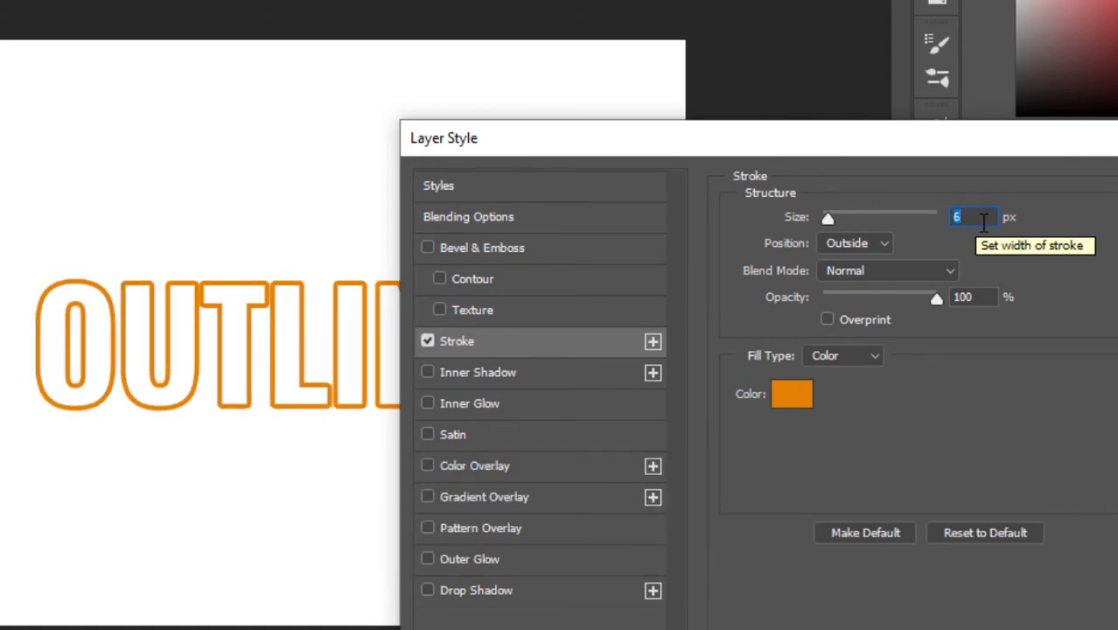
scroll(984, 223, down, 1)
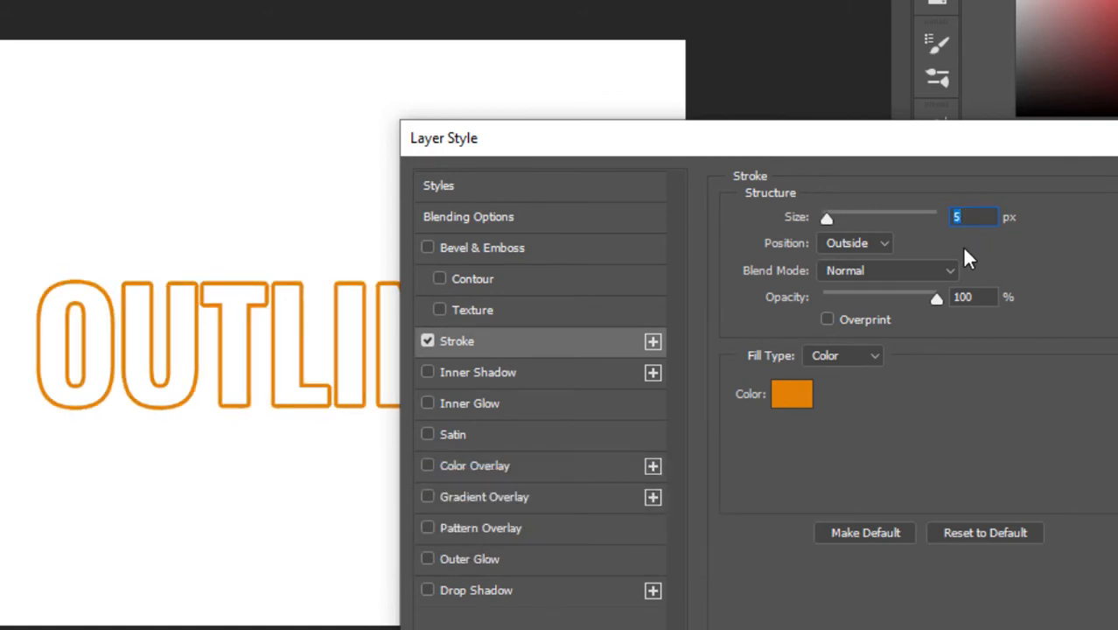
- Change the stroke color to green with hue 112, saturation 97% and brightness 68%, and apply the layer style
click(791, 394)
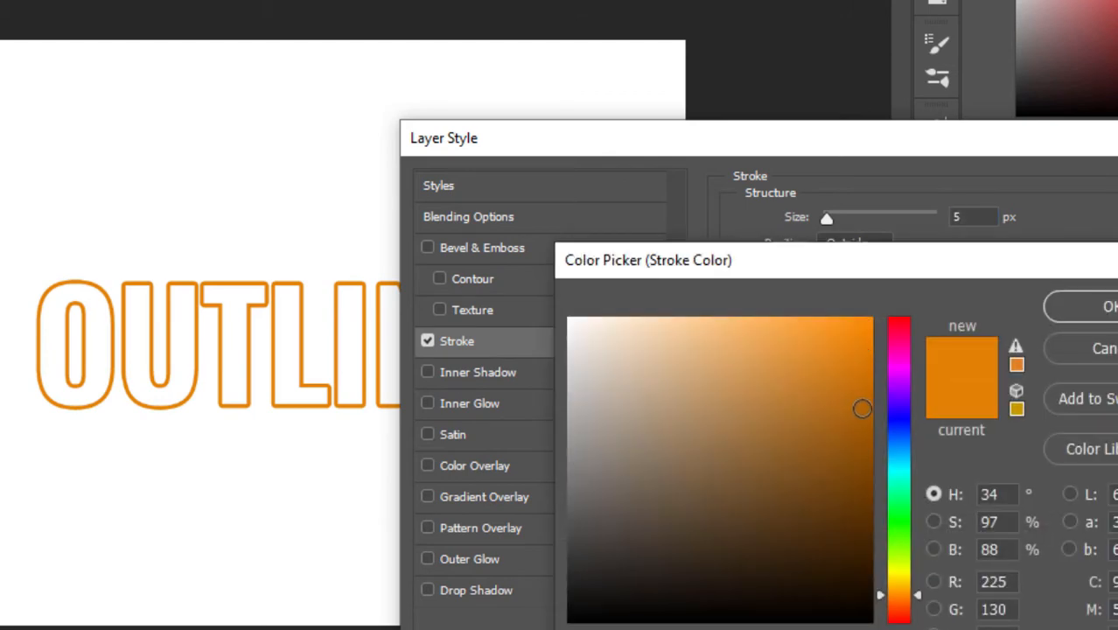
click(869, 420)
click(901, 528)
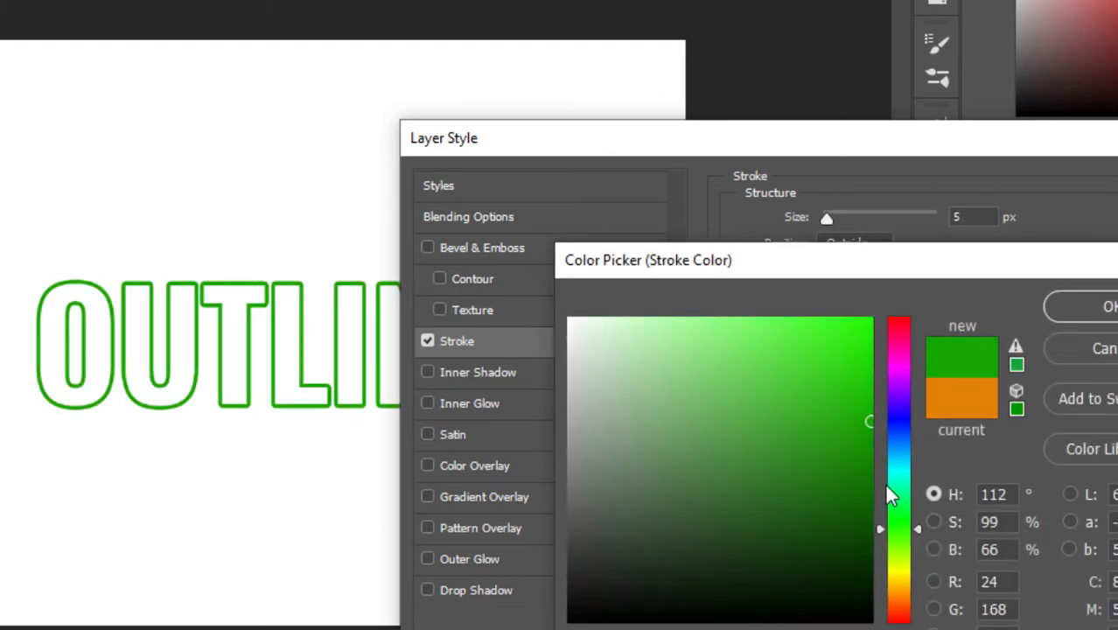
drag(869, 364, 869, 359)
click(865, 413)
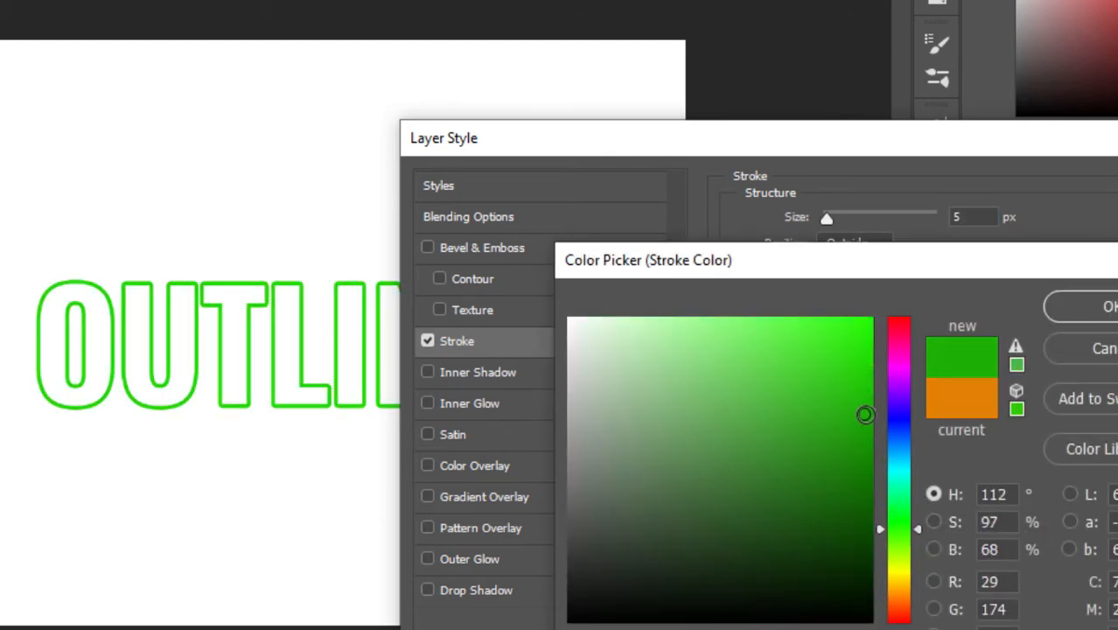
click(1072, 312)
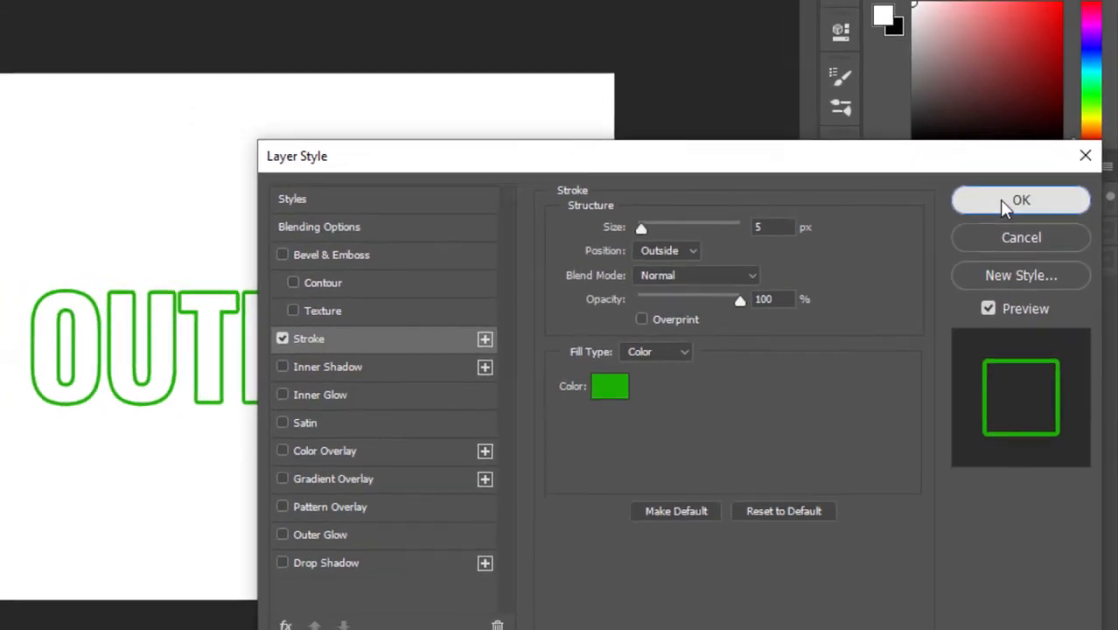
click(1002, 201)
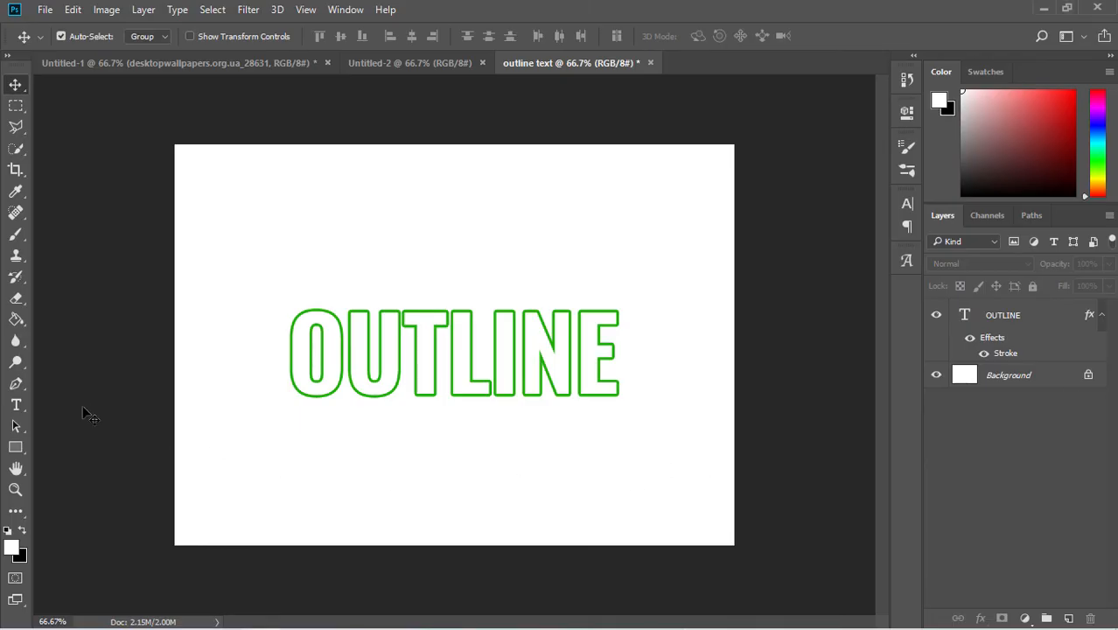
- Change the OUTLINE text's font to Thirsty Script Extrabold Demo and shift the text left on the canvas
click(16, 406)
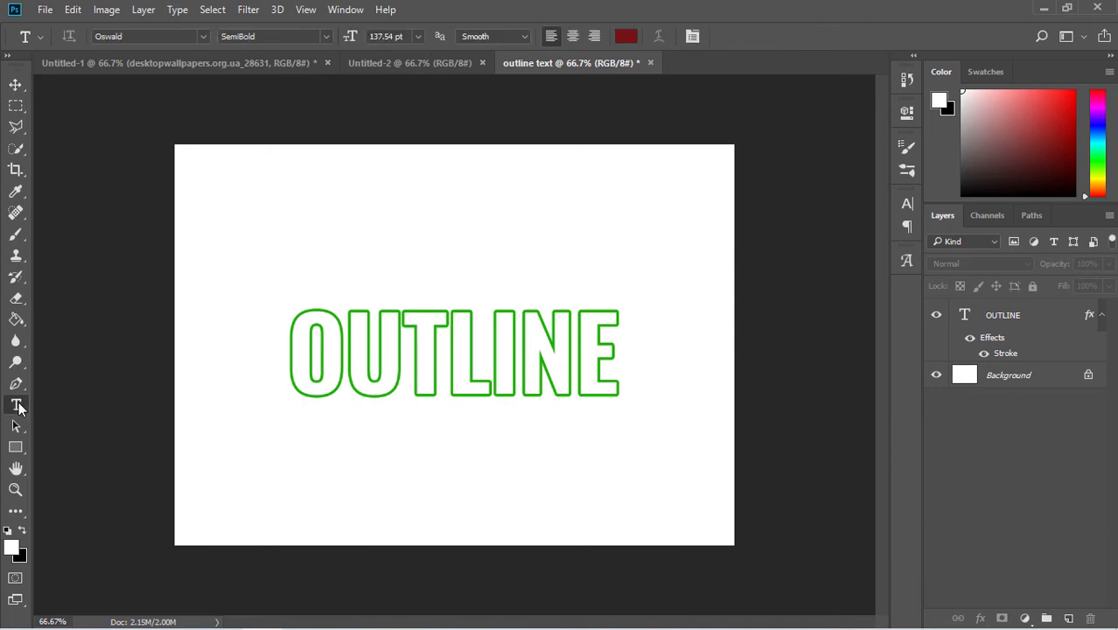
double_click(389, 361)
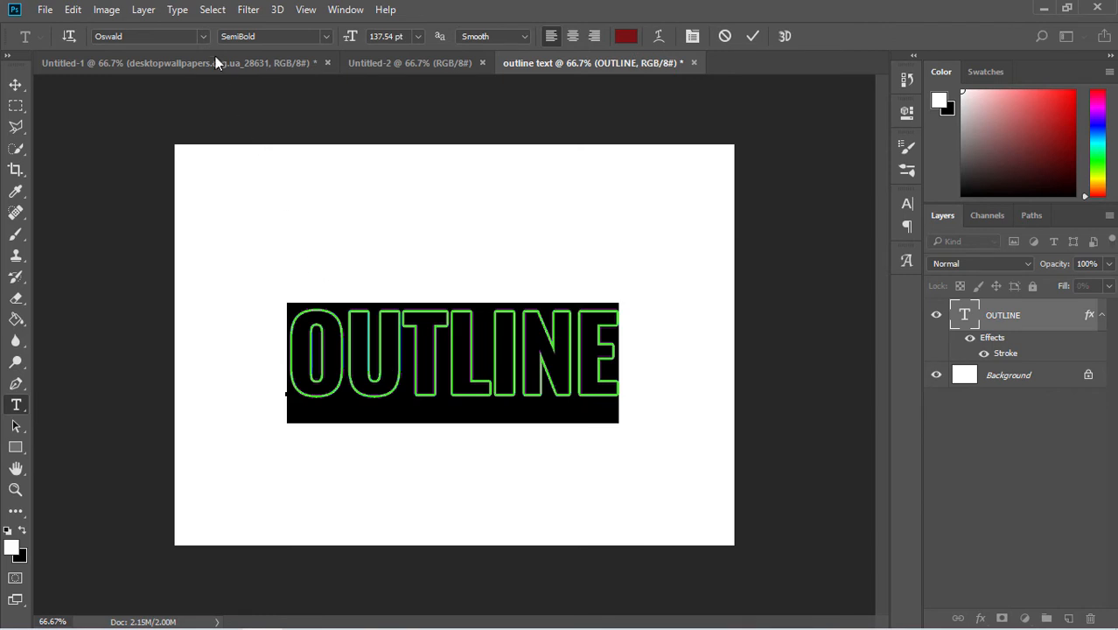
click(203, 36)
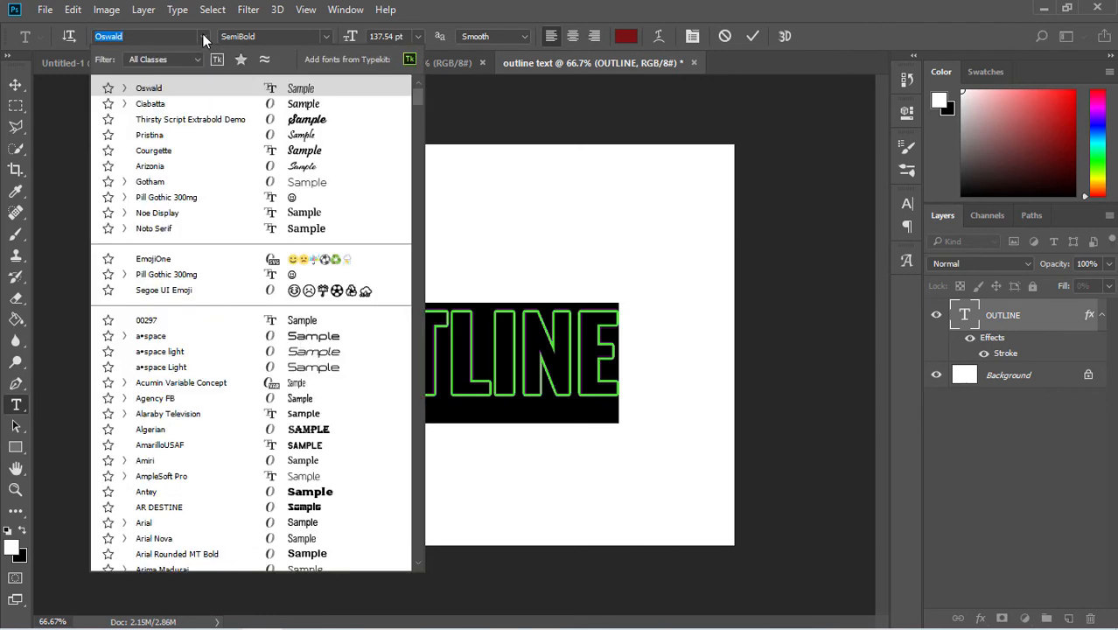
click(216, 120)
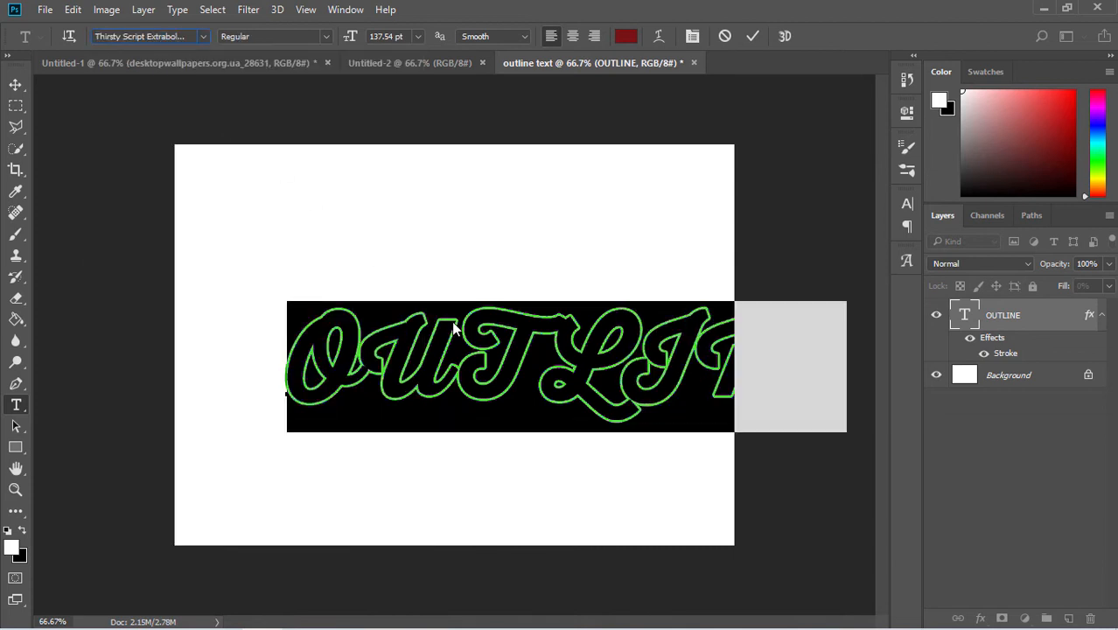
click(16, 84)
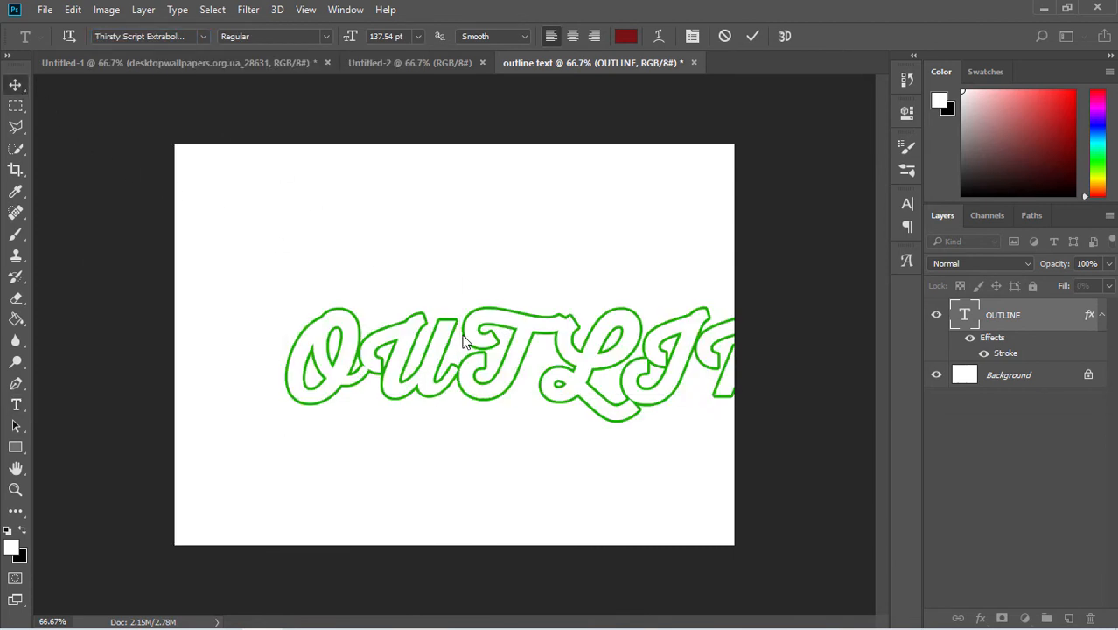
drag(575, 373, 474, 362)
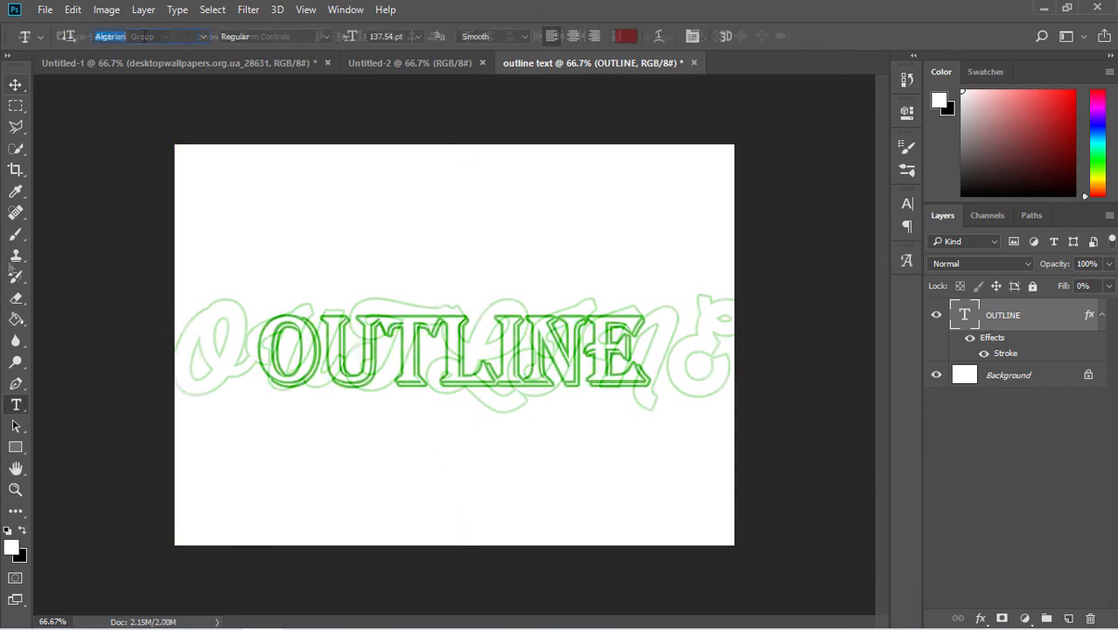
- Try successive fonts on the outlined text, including AmpleSoft Pro, Antey, AR DESTINE, Arial Nova and Arizonia, ending with Arno Pro
key(Down)
key(Down)
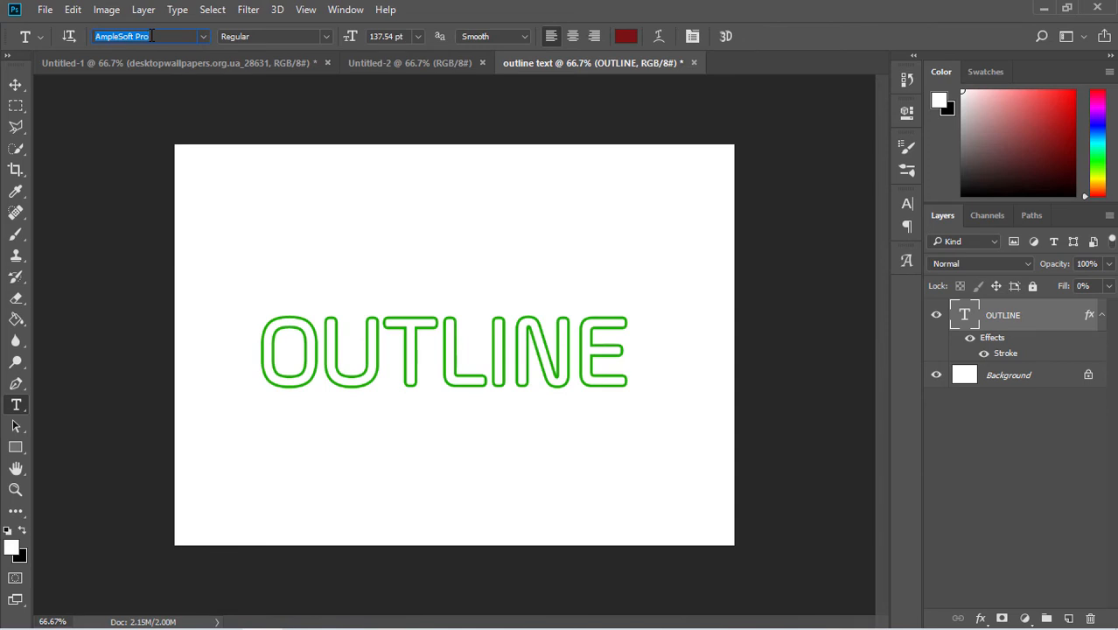
key(Down)
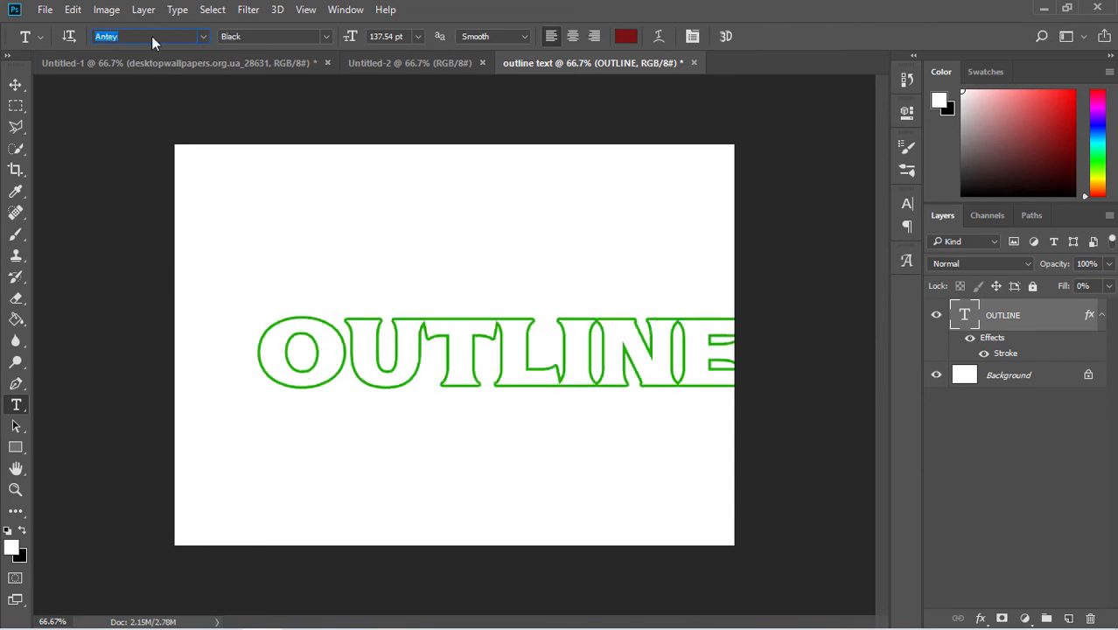
key(Down)
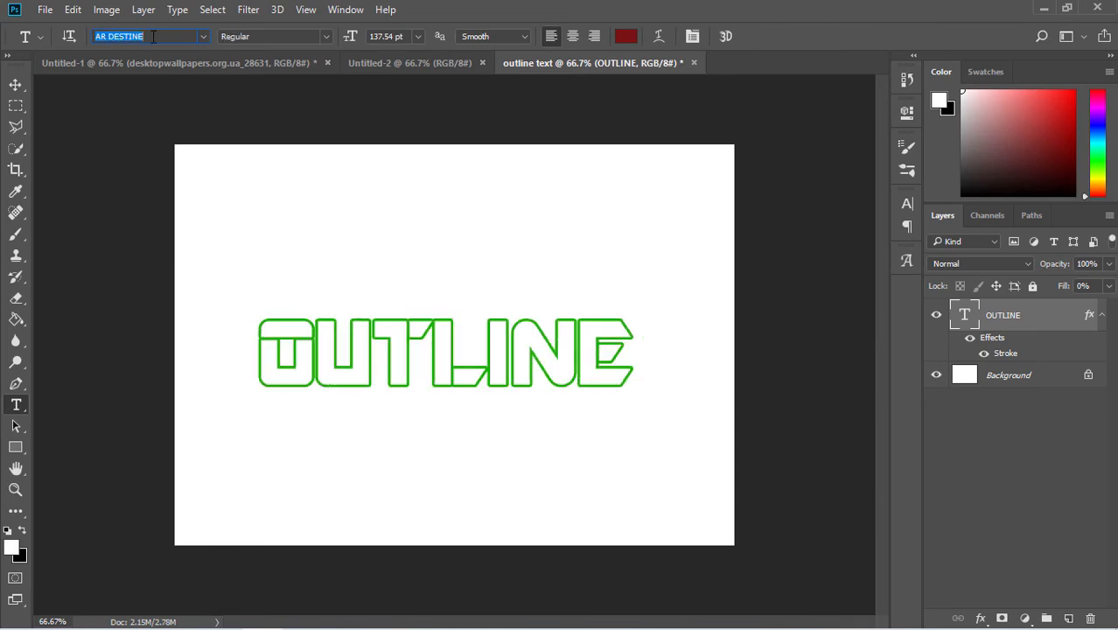
text(Arial)
key(Return)
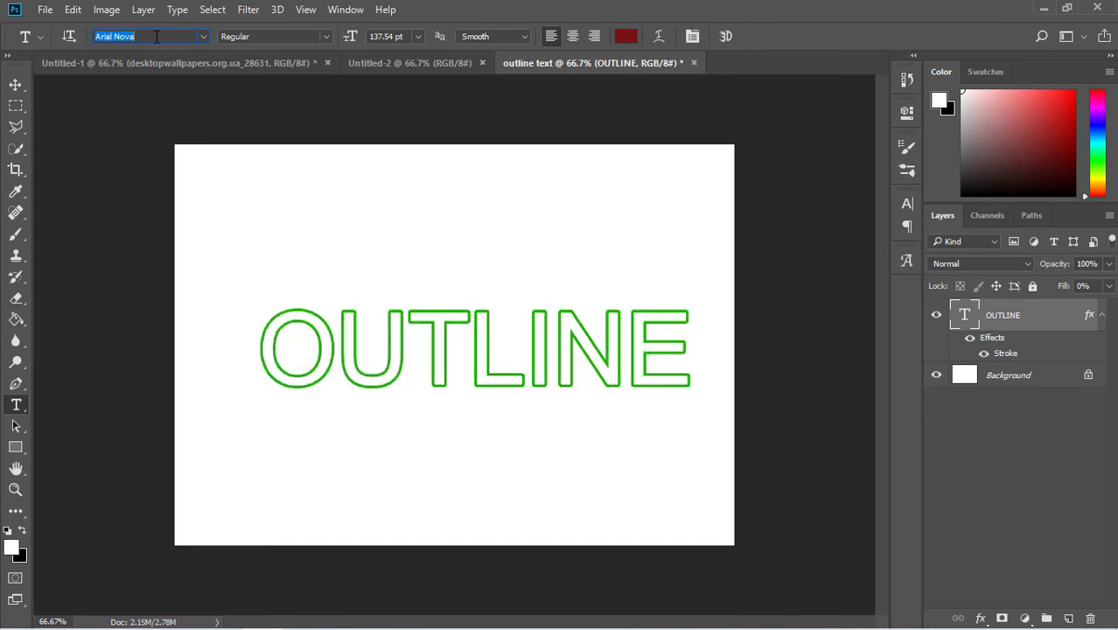
key(Down)
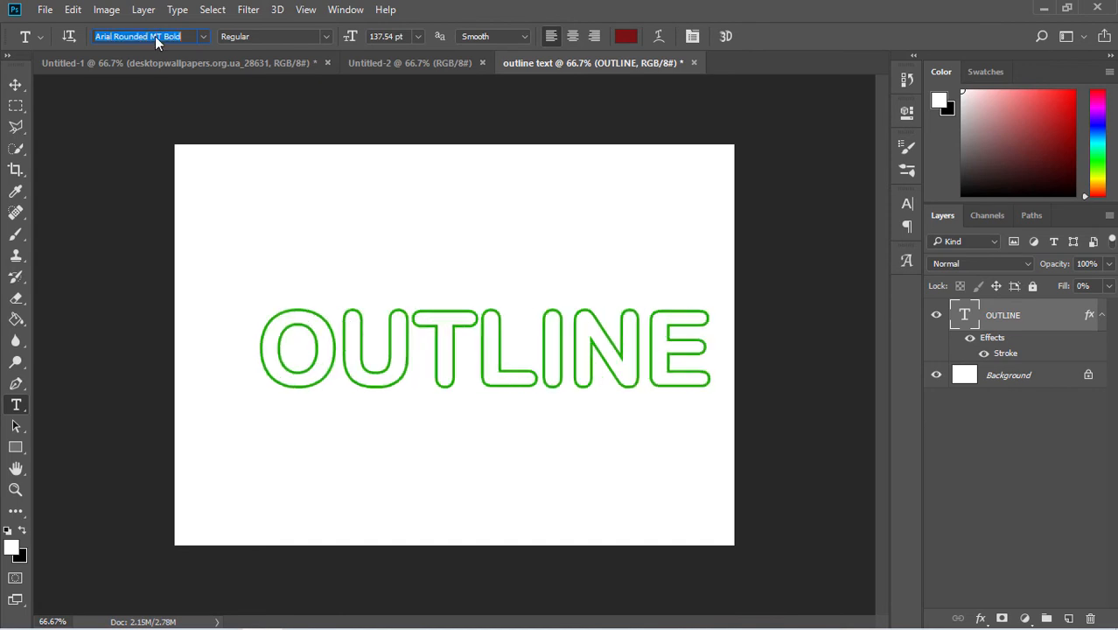
key(Down)
key(Down)
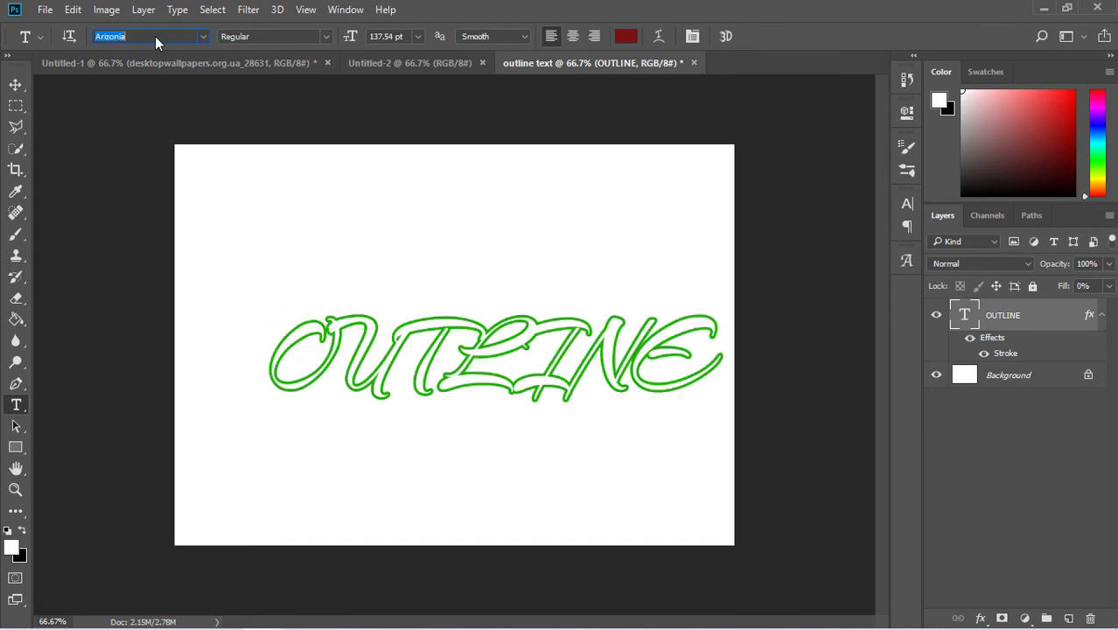
key(Down)
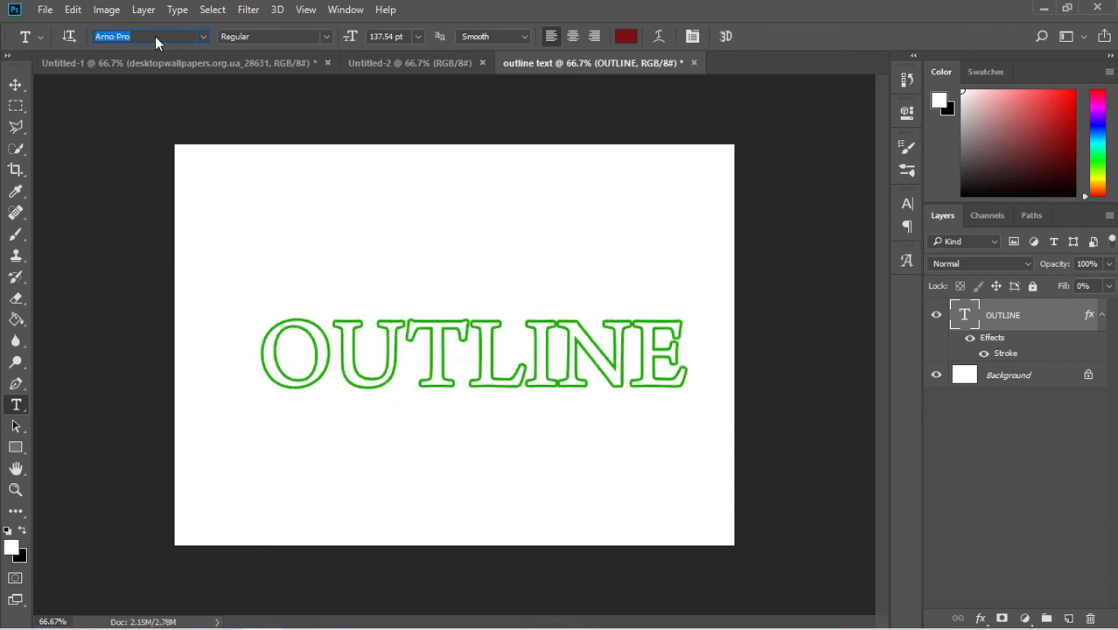
click(19, 86)
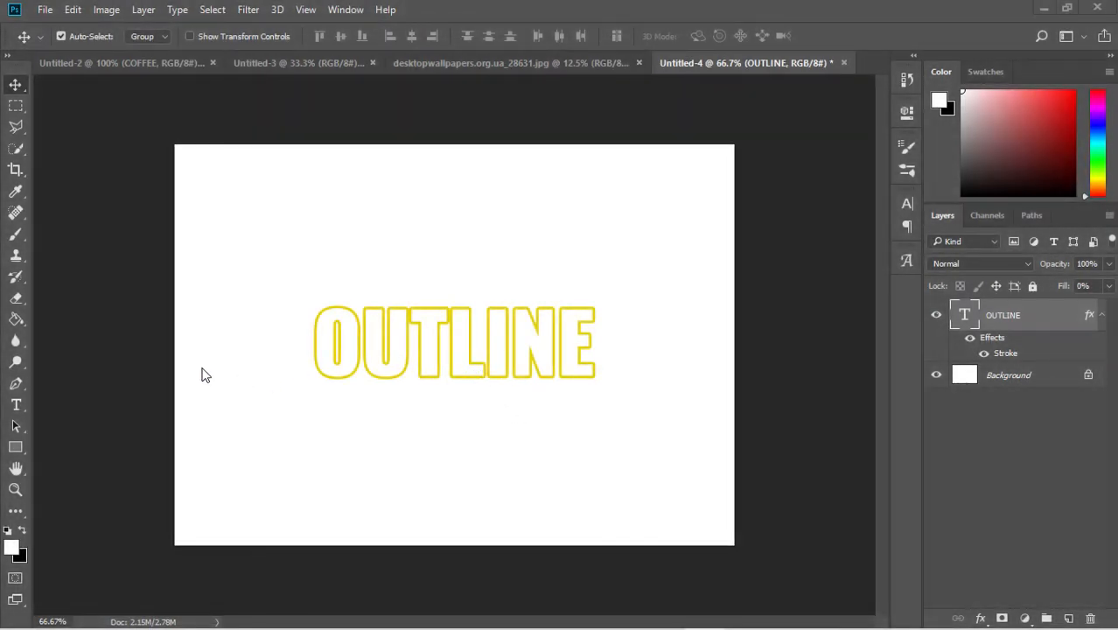
- Replace the wording of the yellow outlined text in the Untitled-4 document with HELLO WORLD
click(16, 405)
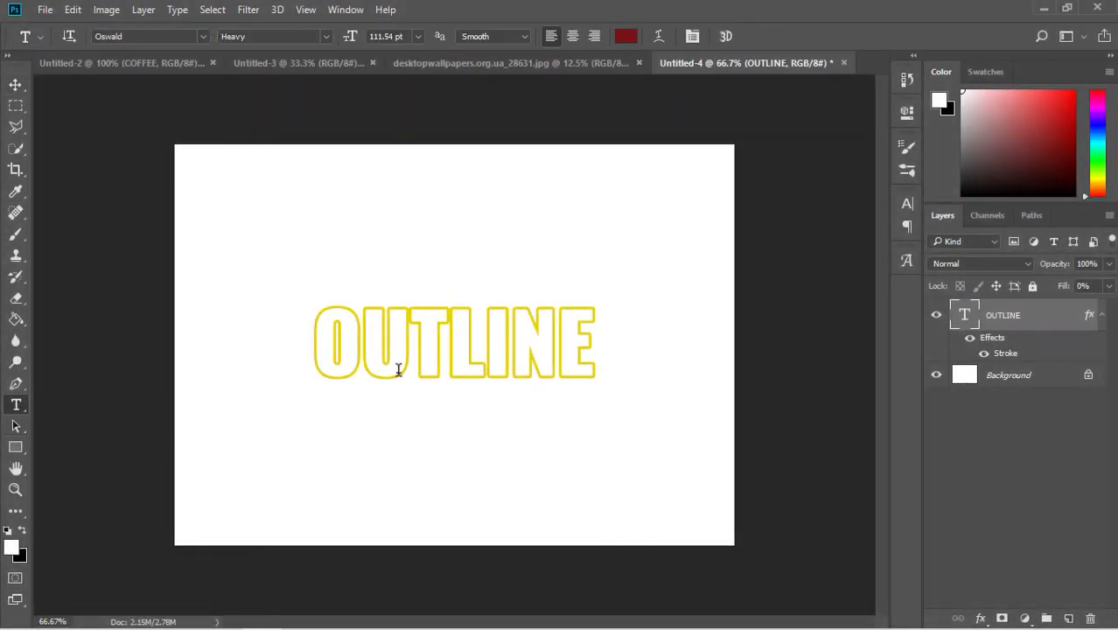
click(413, 347)
double_click(414, 347)
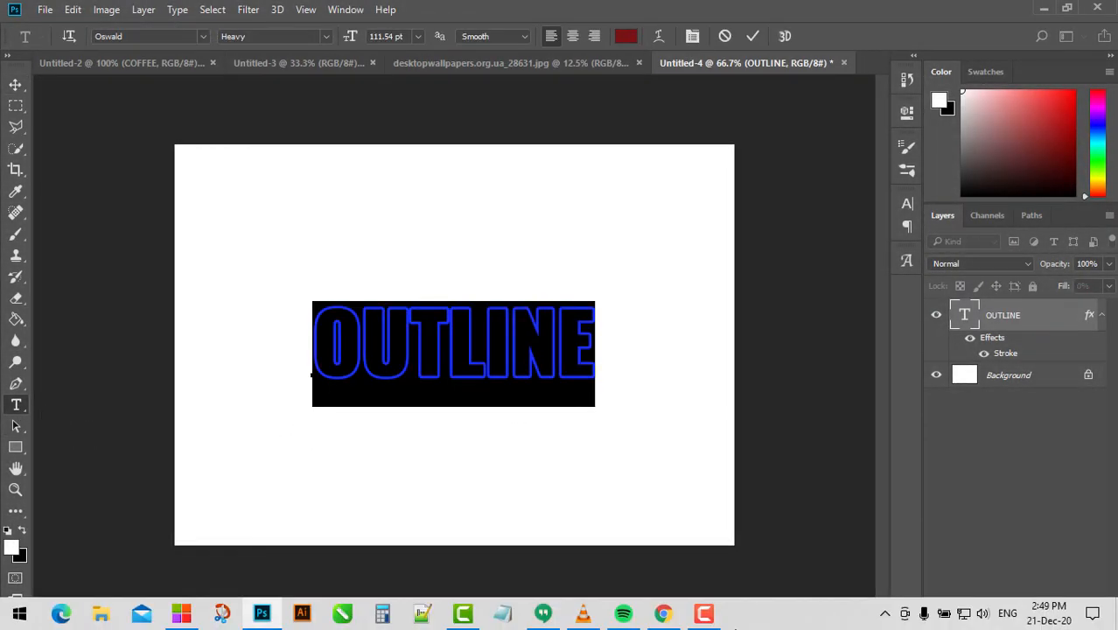
text(HELLO WORL)
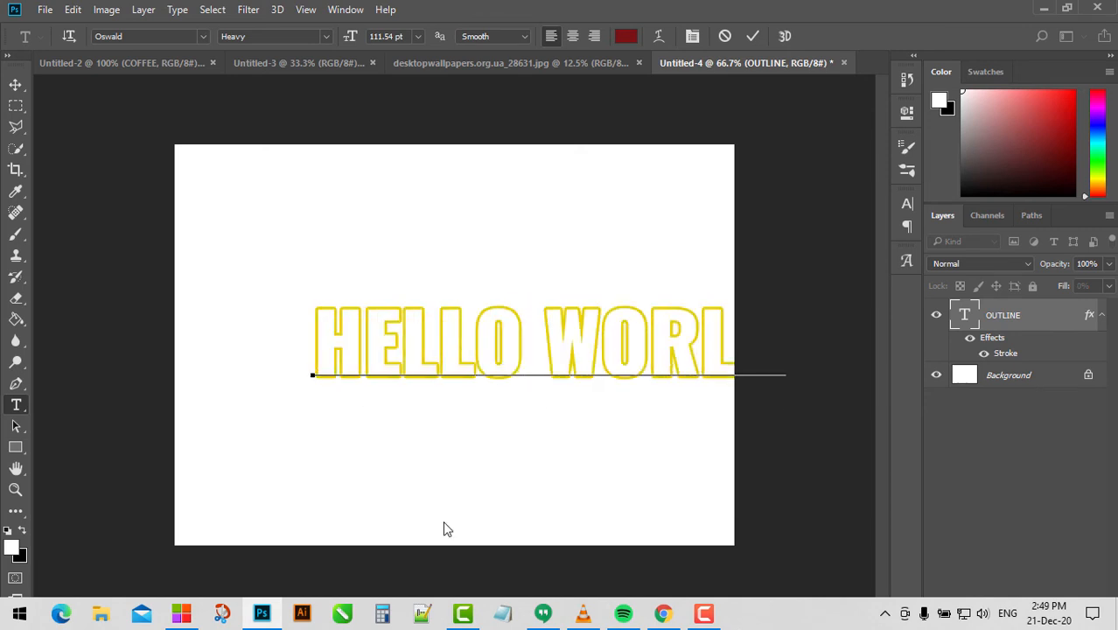
click(17, 85)
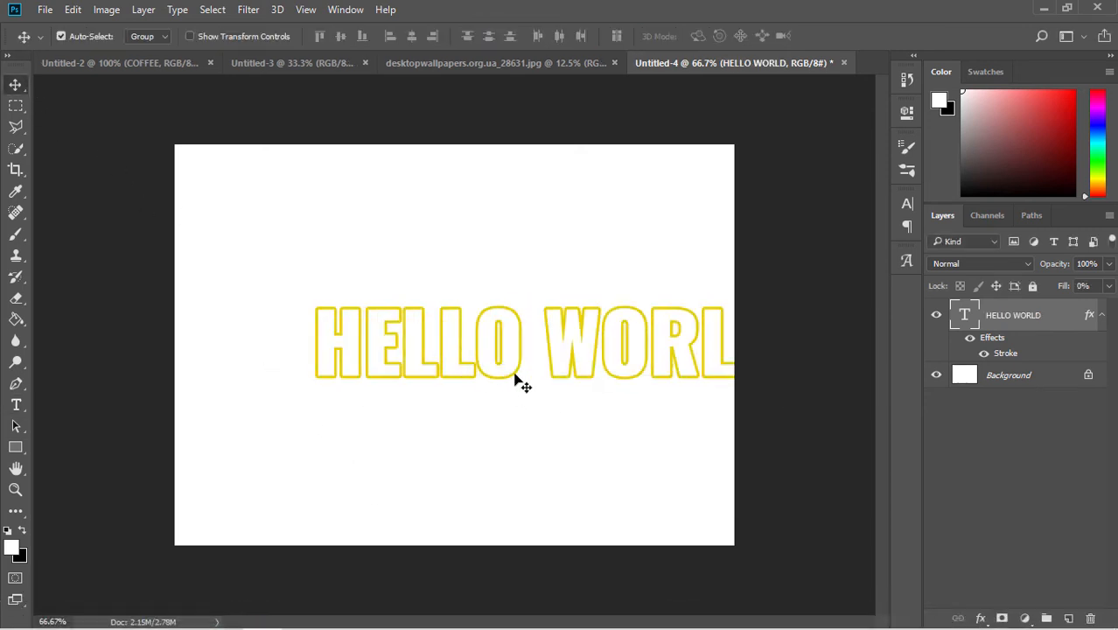
- Shift the yellow outlined HELLO WORLD text left on the canvas
drag(511, 369, 437, 377)
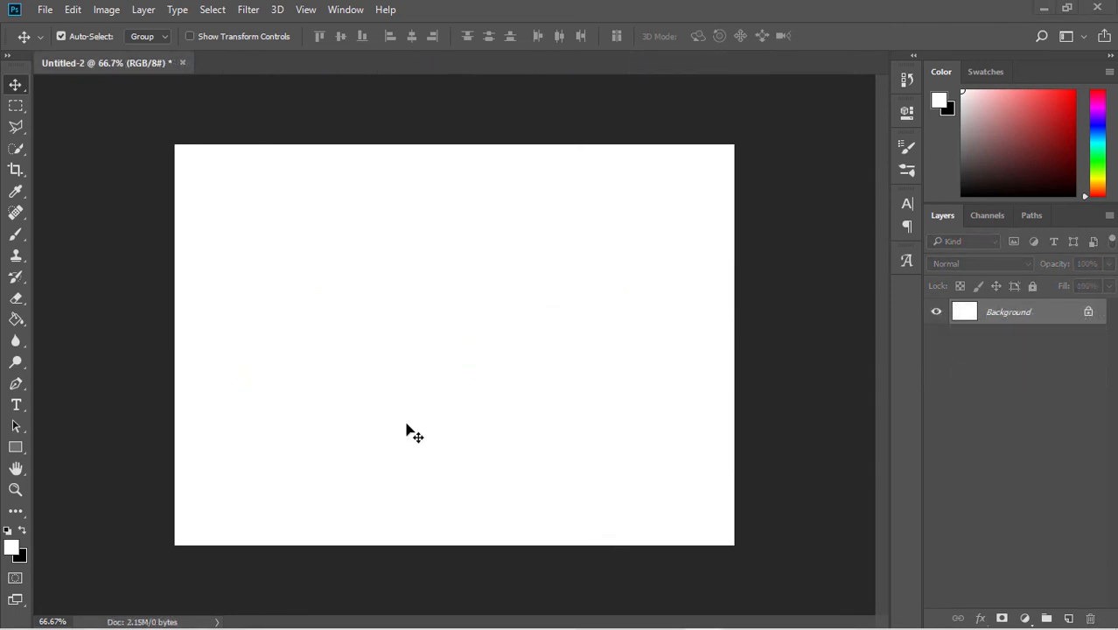
- Place the desktopwallpapers.org.ua_28631 coffee image as an embedded layer in the blank Untitled-2 document and commit its placement
click(46, 10)
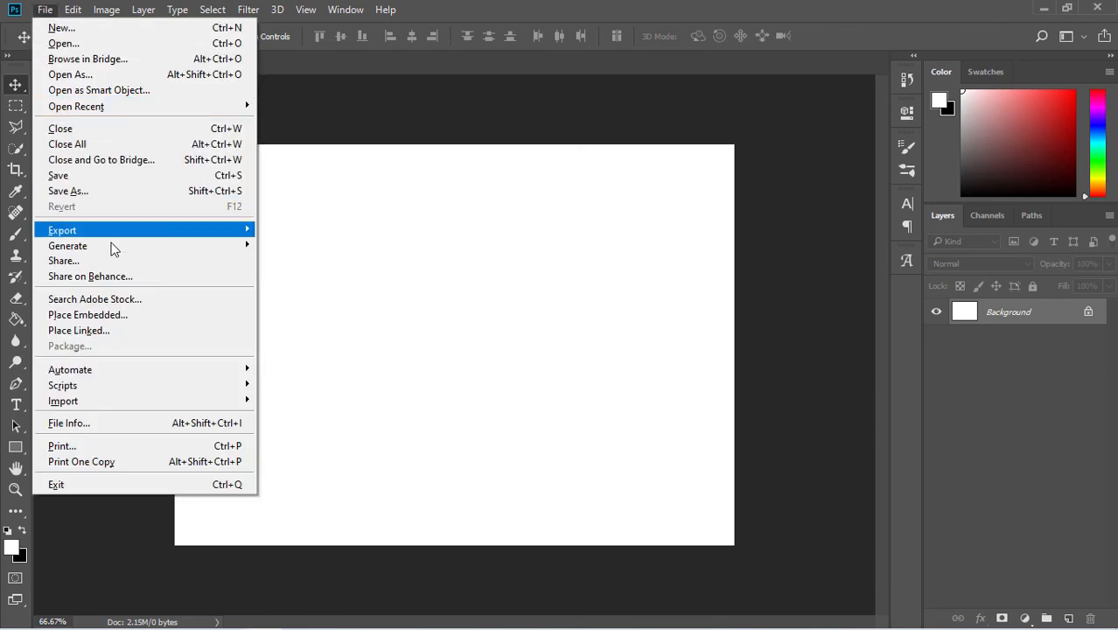
click(115, 312)
double_click(211, 150)
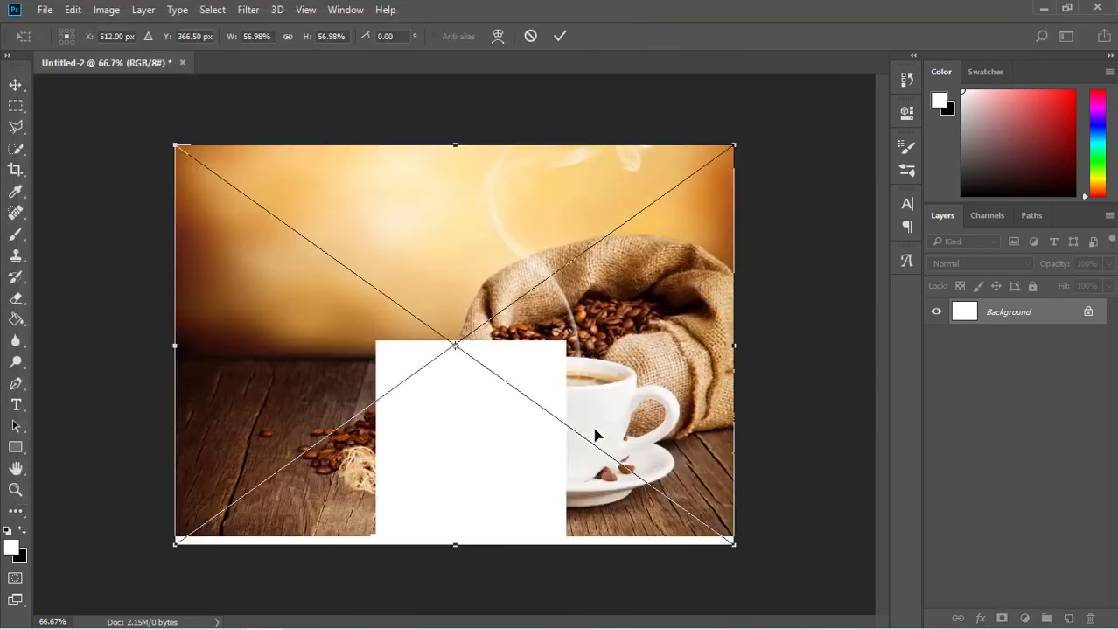
click(560, 37)
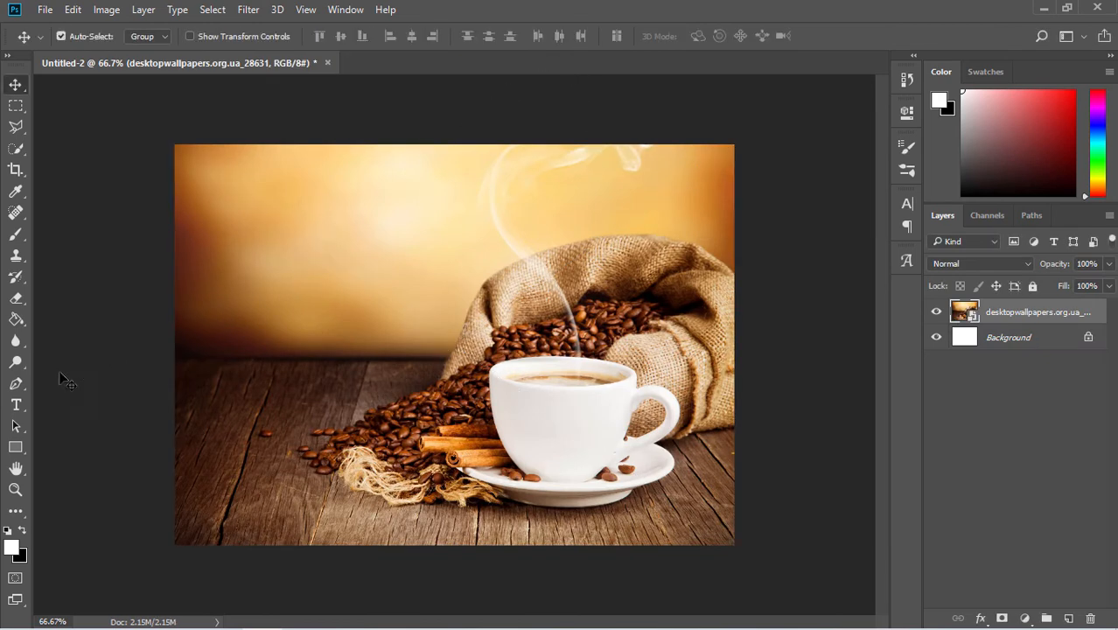
- Add the text COFFEE over the bright area above the table and shift it slightly left
click(16, 404)
click(233, 281)
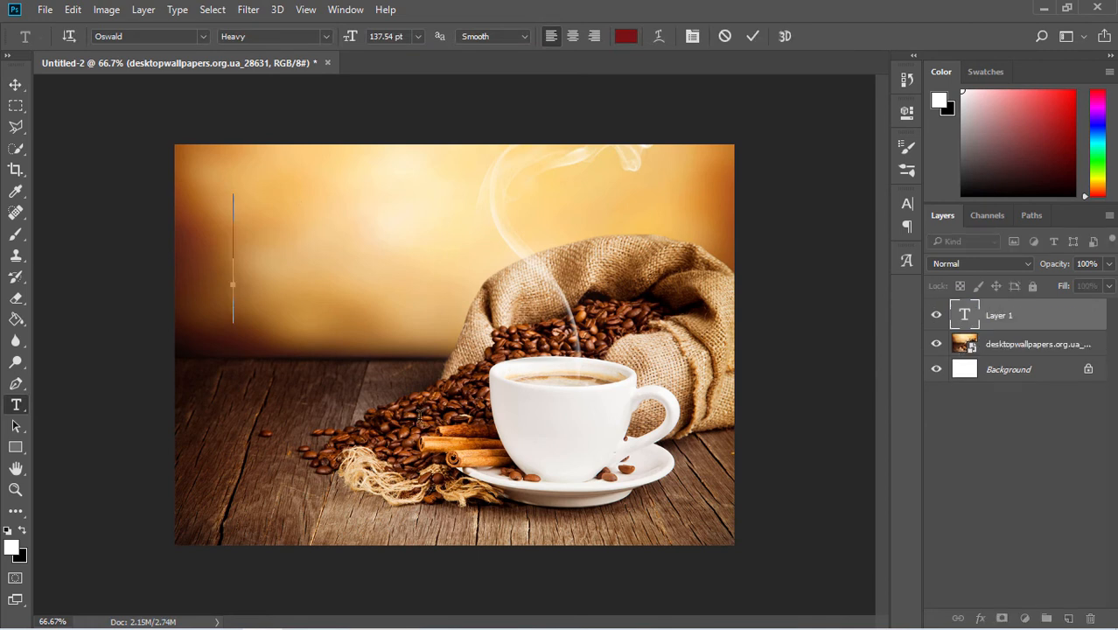
text(COFFEE)
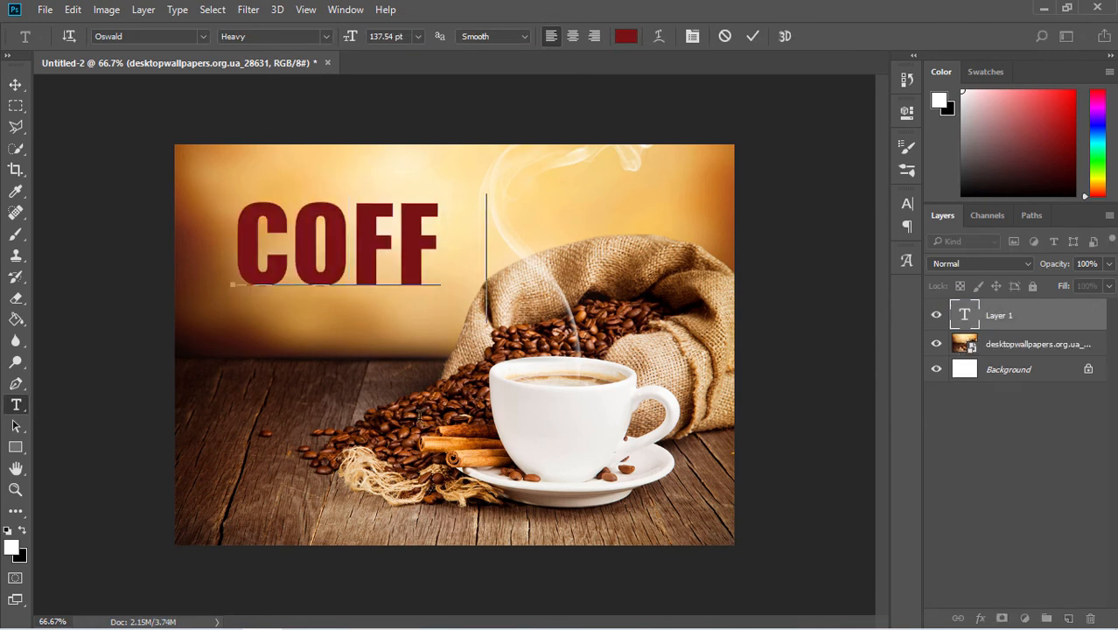
click(15, 85)
drag(365, 269, 315, 279)
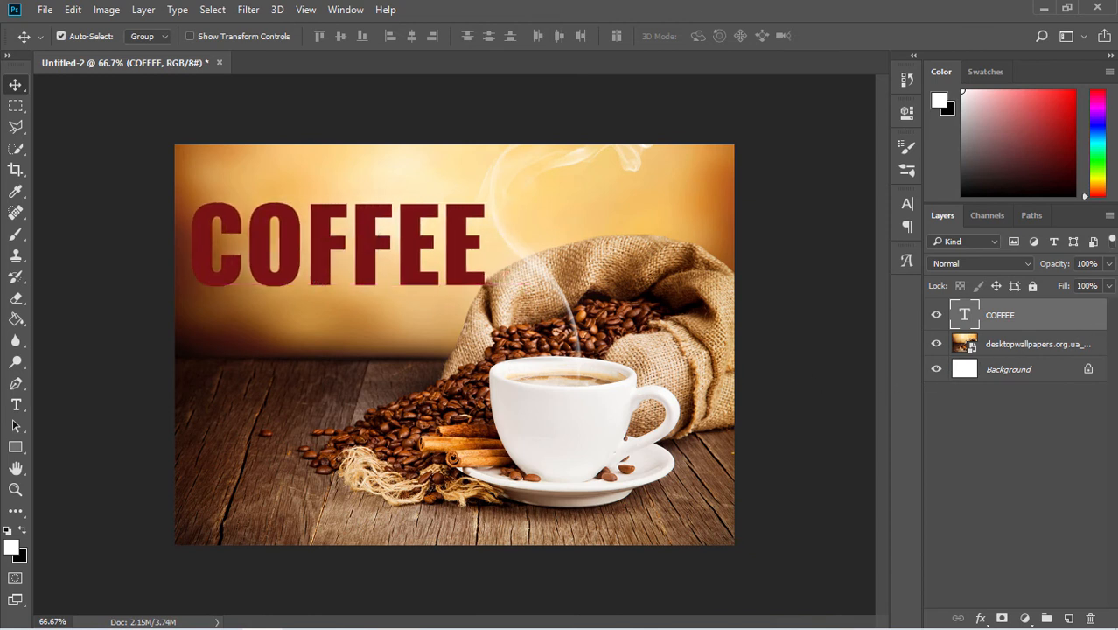
- Set the COFFEE text layer's fill to 0% and add a Stroke effect to it
click(1109, 287)
drag(1107, 308, 1029, 310)
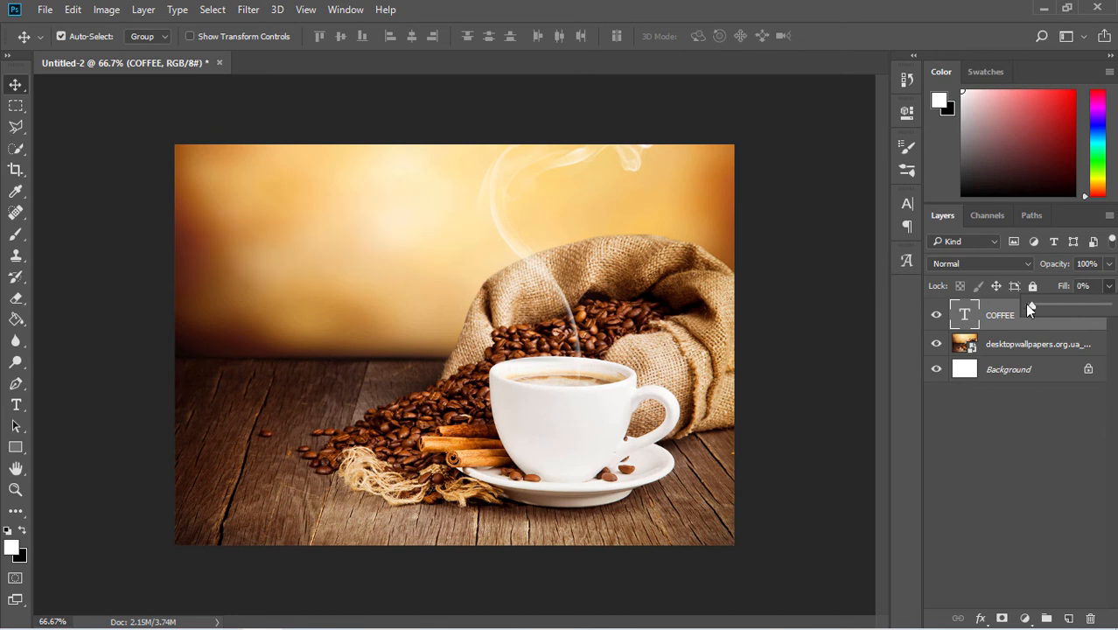
click(981, 616)
click(1000, 464)
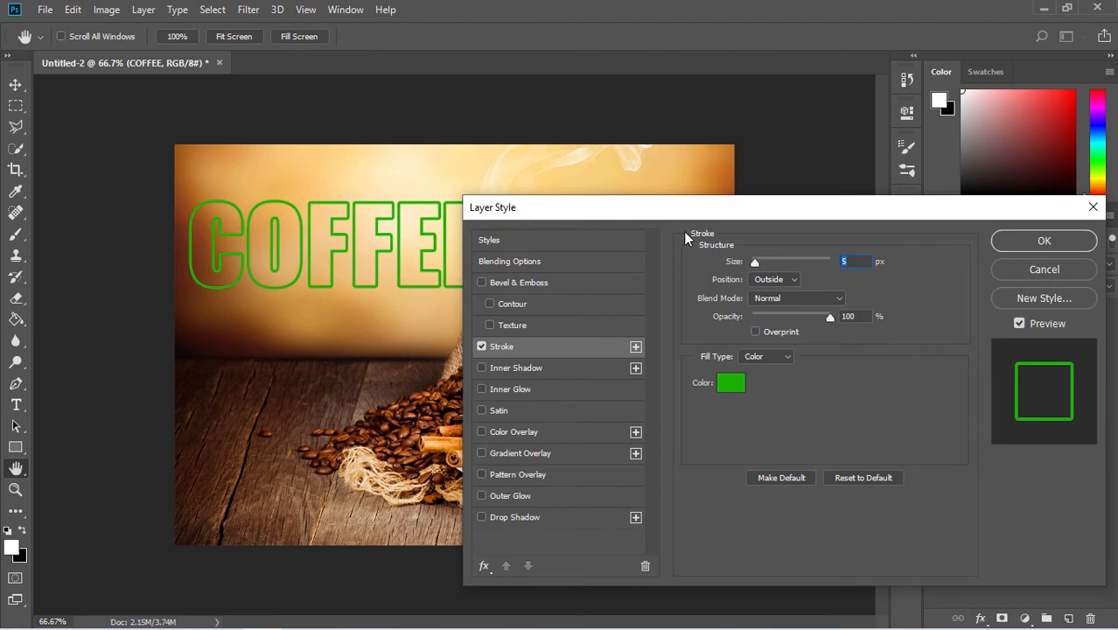
- Set the COFFEE text's stroke color to 150002 with a size of 5 px and apply the layer style
drag(687, 210, 686, 344)
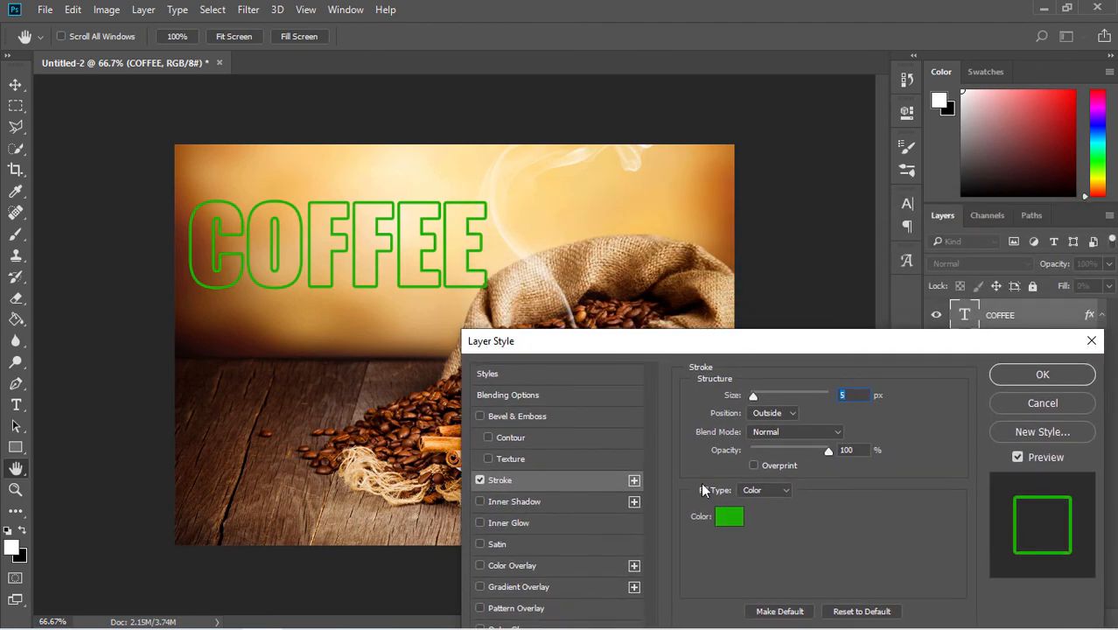
click(730, 520)
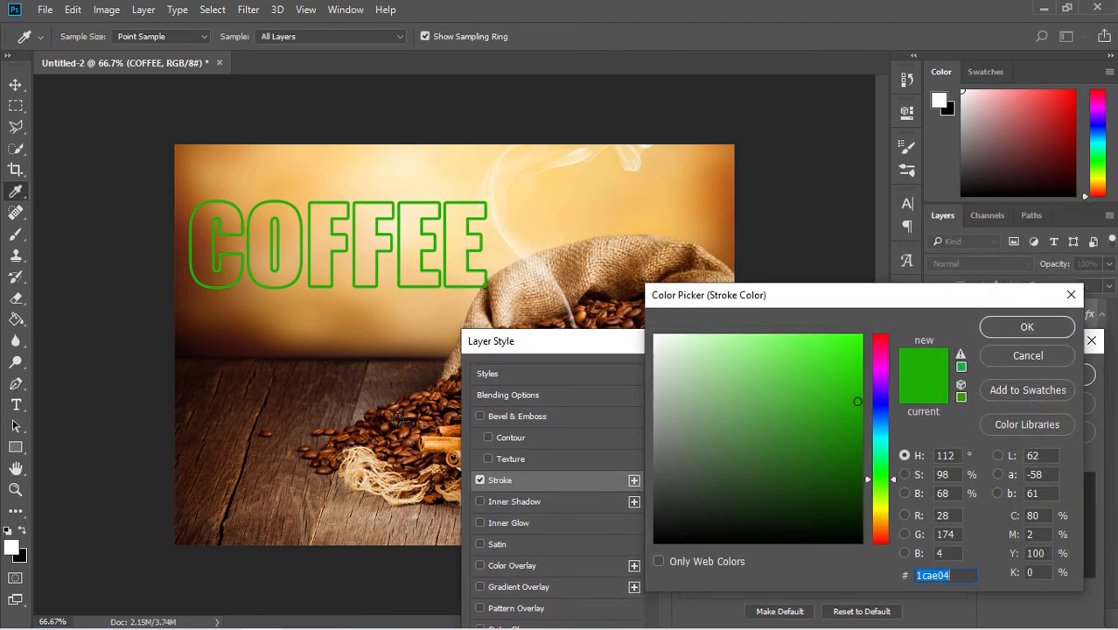
text(150002)
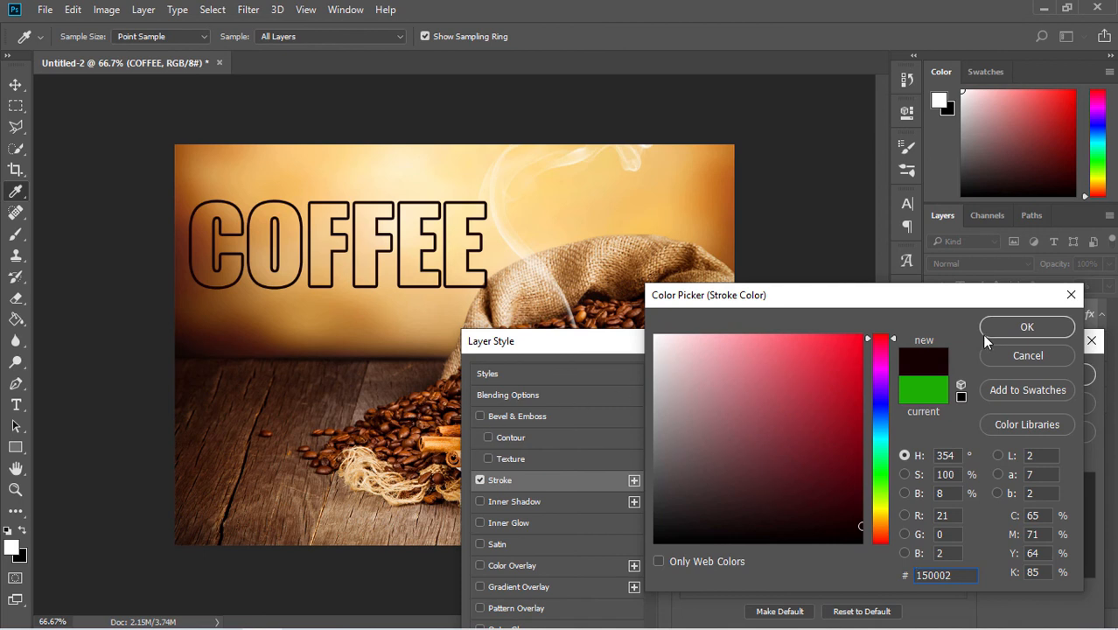
click(1025, 329)
click(1021, 334)
scroll(856, 394, up, 2)
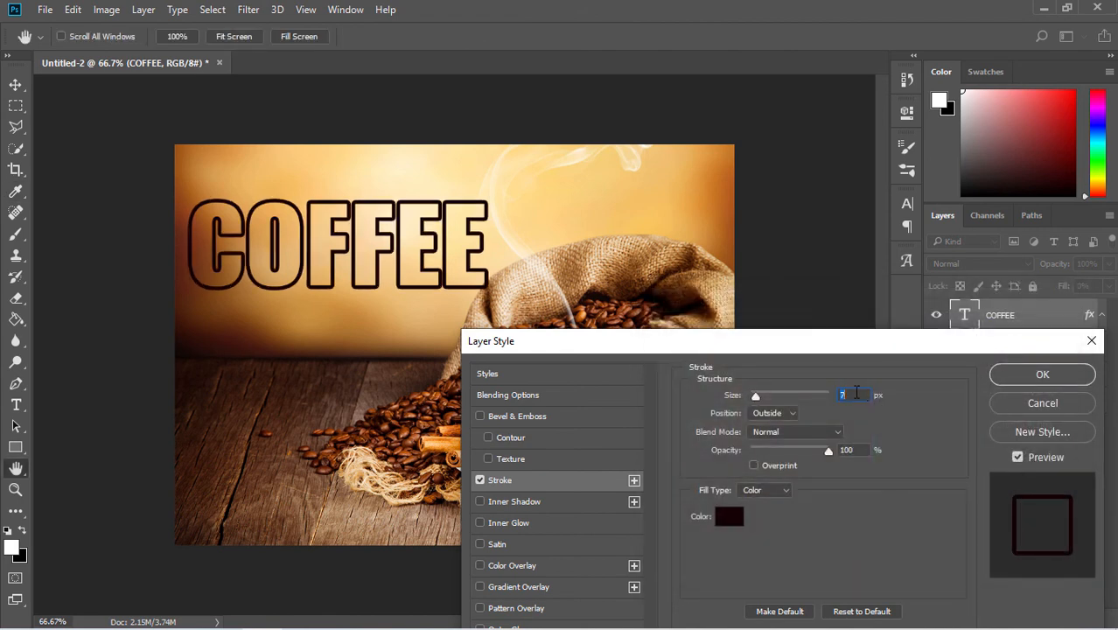
scroll(857, 394, down, 2)
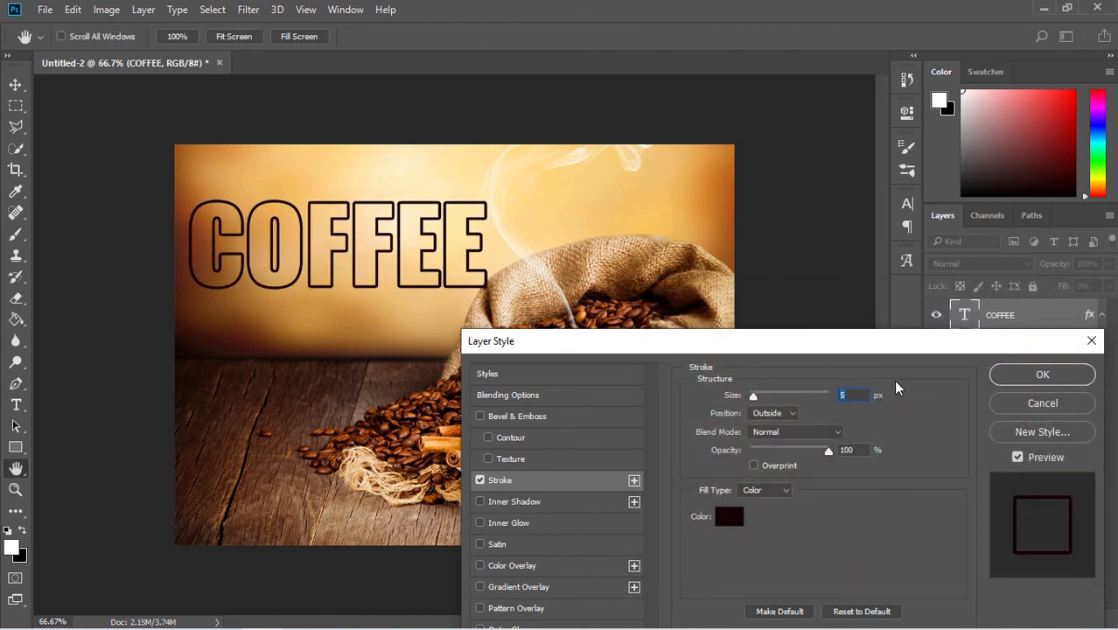
click(1013, 375)
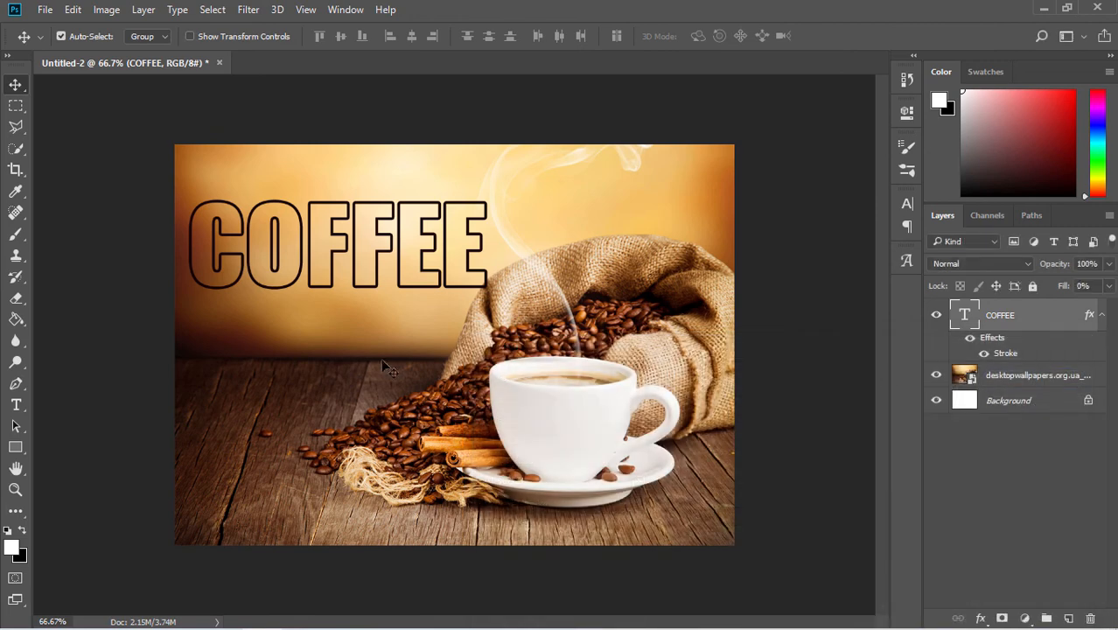
- Reduce the COFFEE text's font size to 111.54 pt and move the text slightly right and down
click(16, 405)
double_click(311, 256)
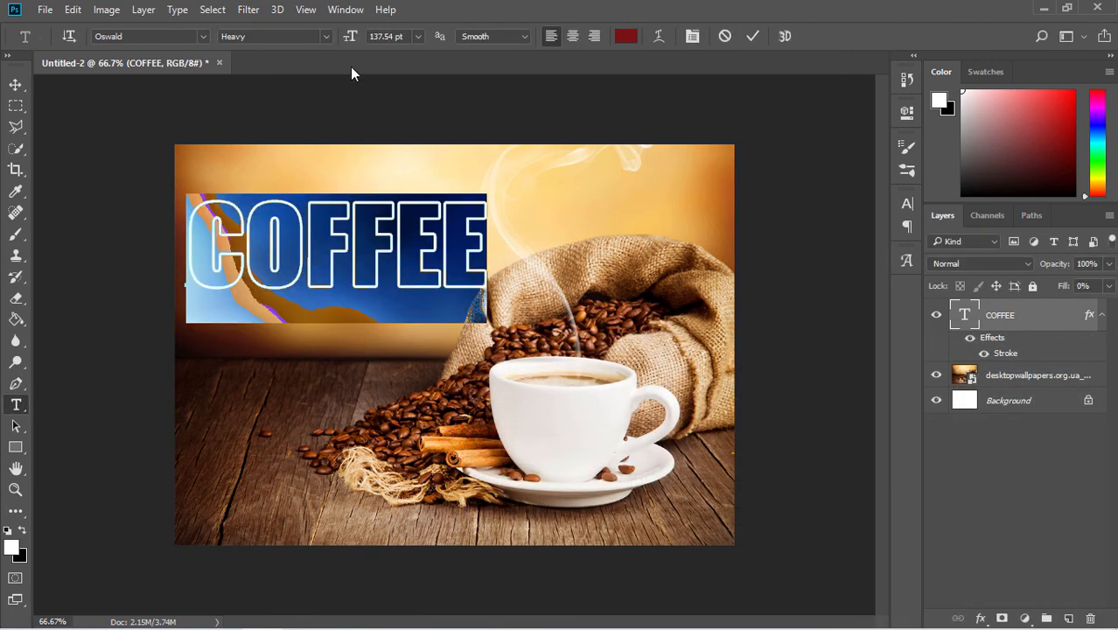
drag(349, 40, 334, 50)
click(14, 87)
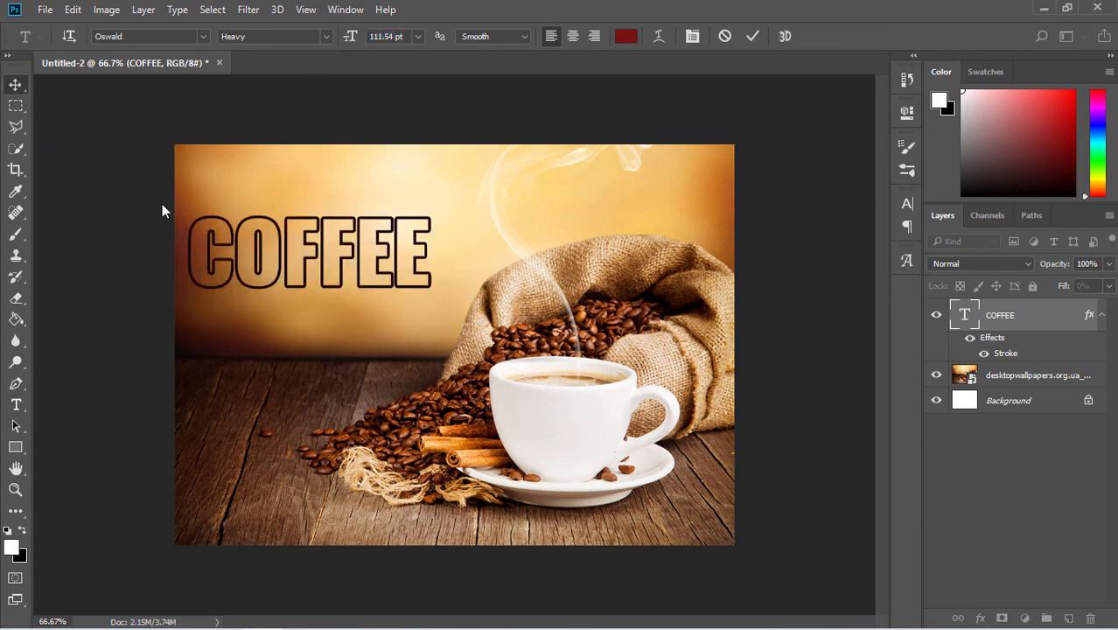
drag(333, 293, 346, 298)
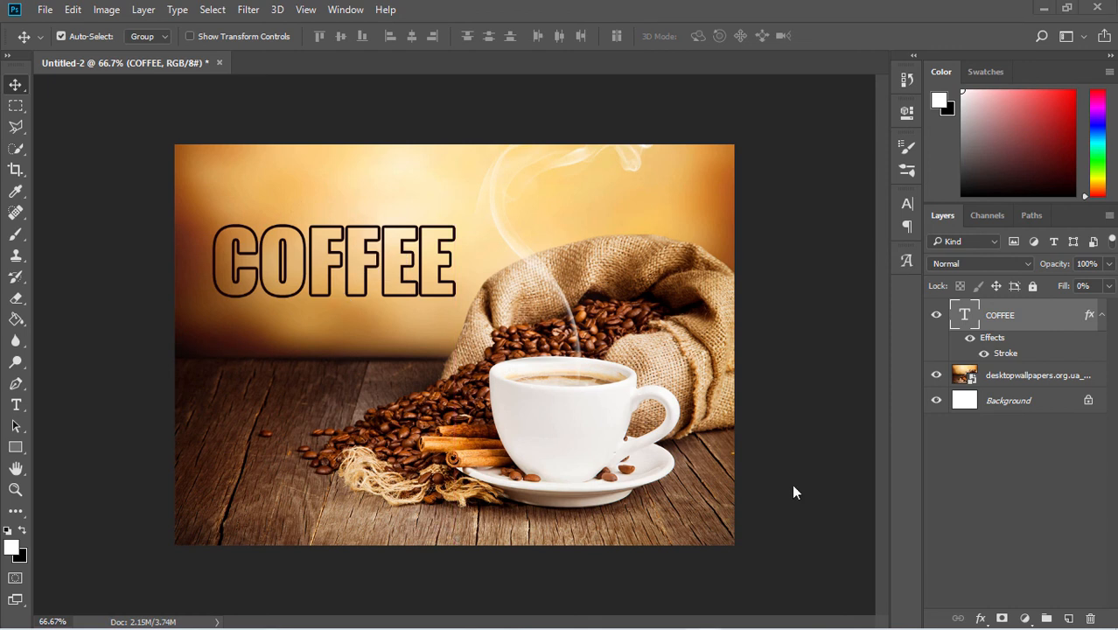
- Add a drop shadow to the COFFEE text with 22% opacity, 27% spread and 24 px size, and apply it
click(980, 619)
click(875, 516)
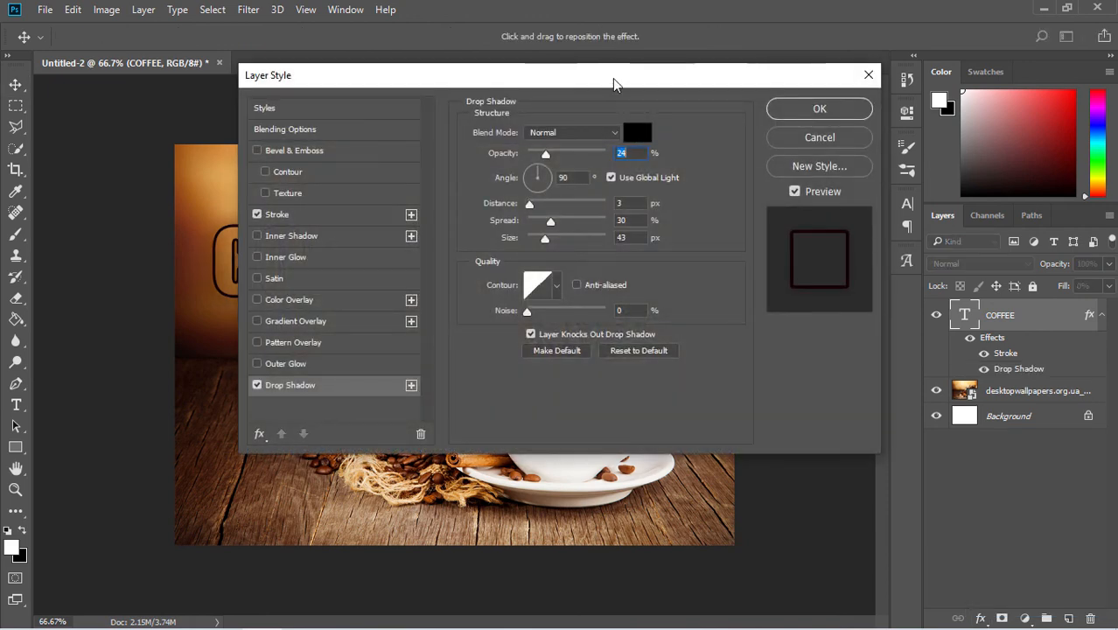
drag(630, 83, 590, 375)
mouse_move(520, 441)
mouse_down()
mouse_move(529, 441)
mouse_move(519, 439)
mouse_up()
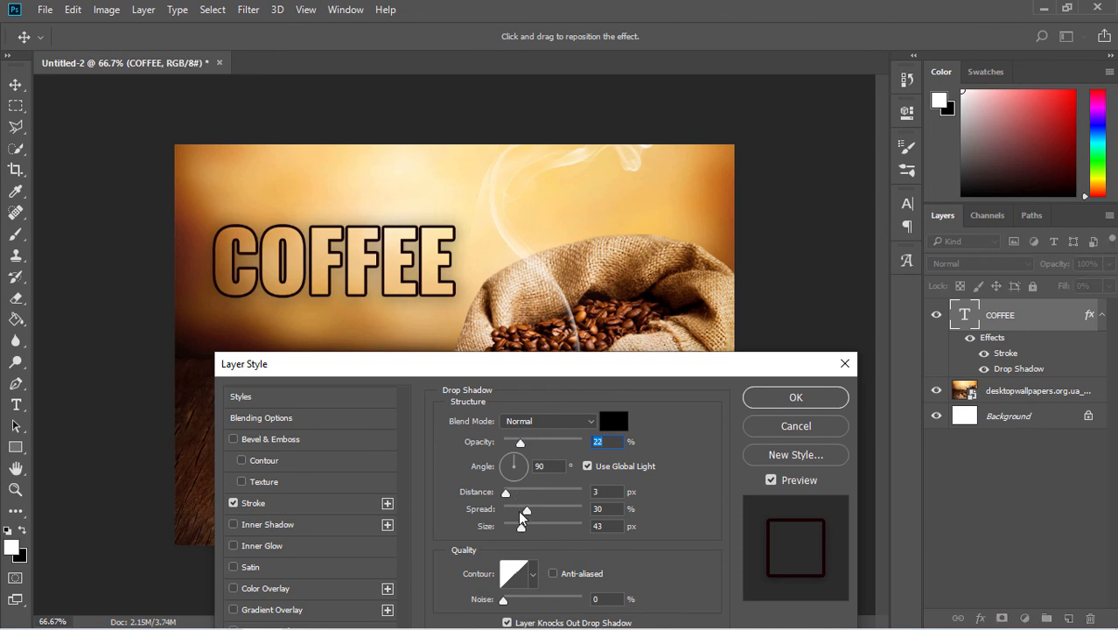
drag(521, 526, 525, 512)
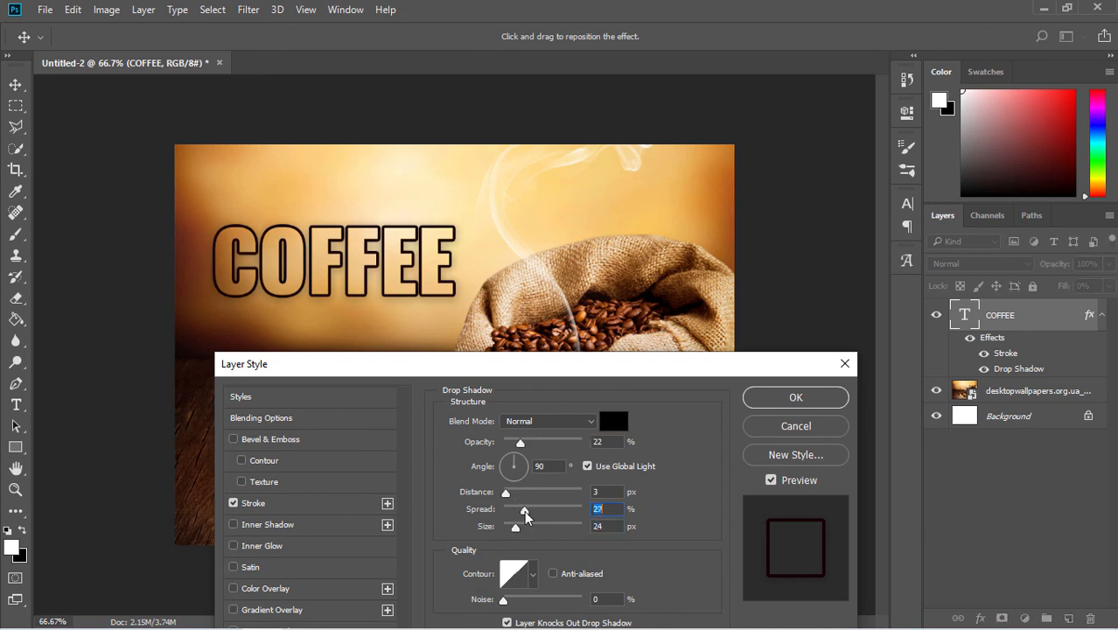
click(761, 404)
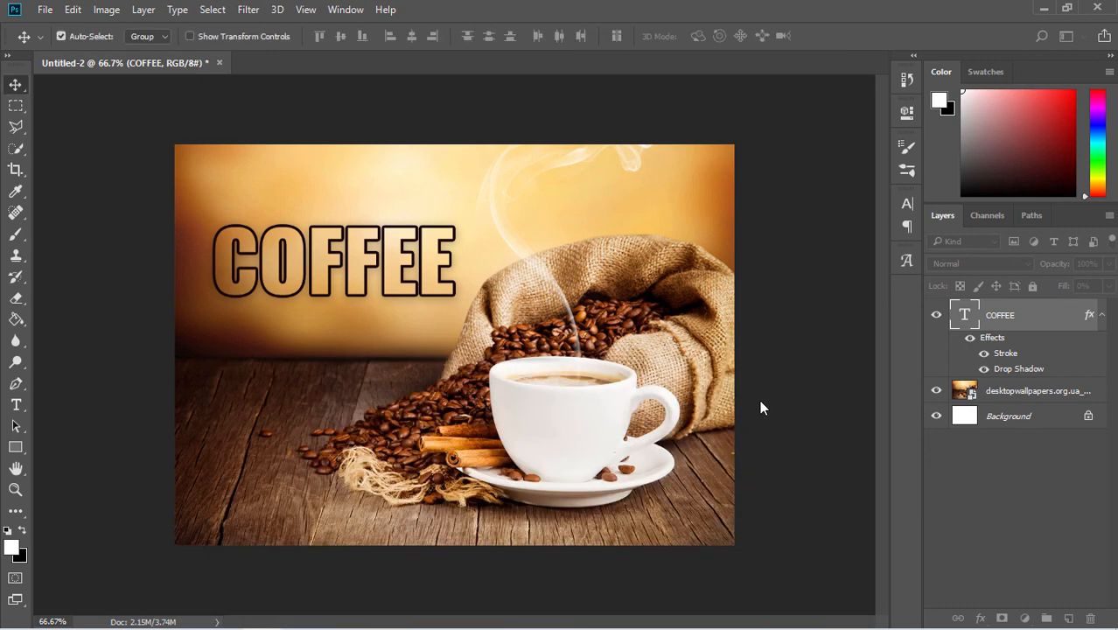
- Zoom in to 100% and examine the outlined COFFEE text and its shadow against the photo
key(z)
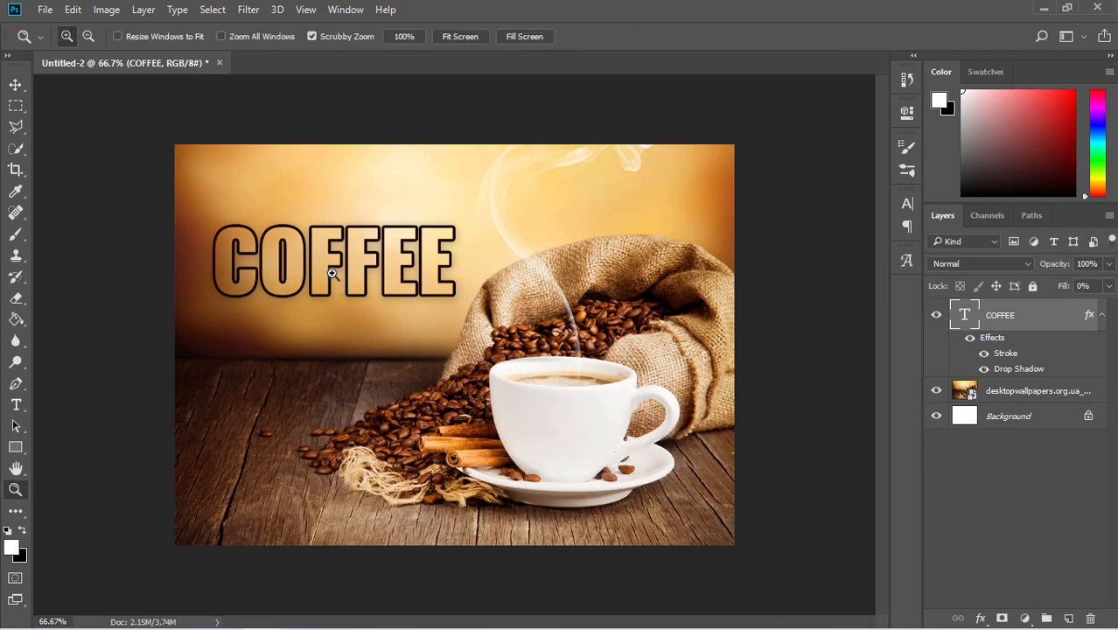
click(388, 314)
drag(461, 352, 559, 413)
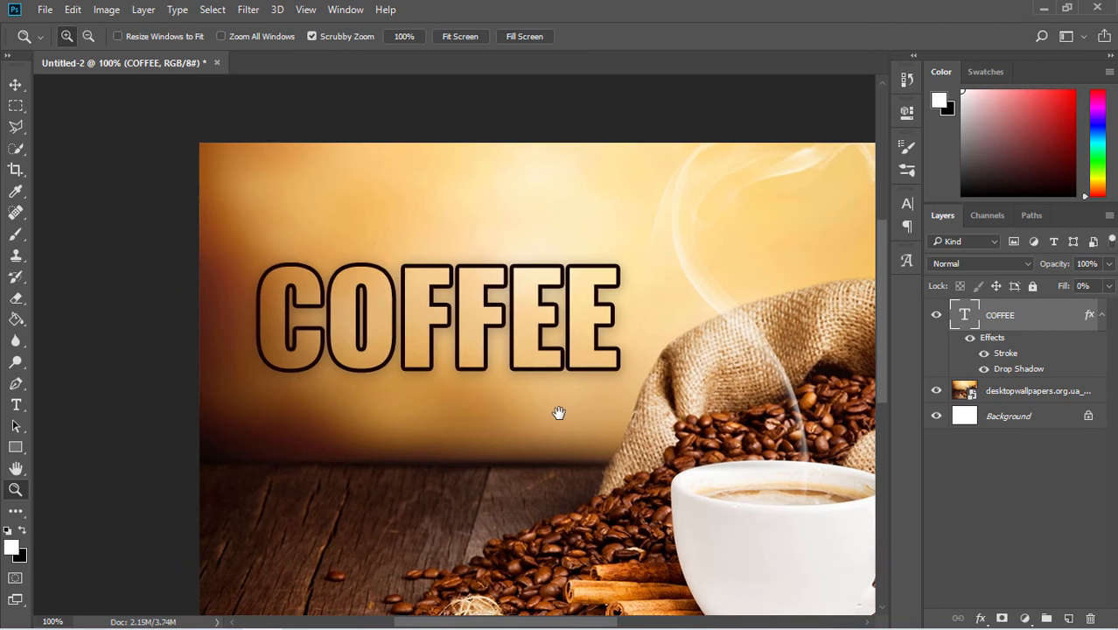
drag(669, 447, 525, 368)
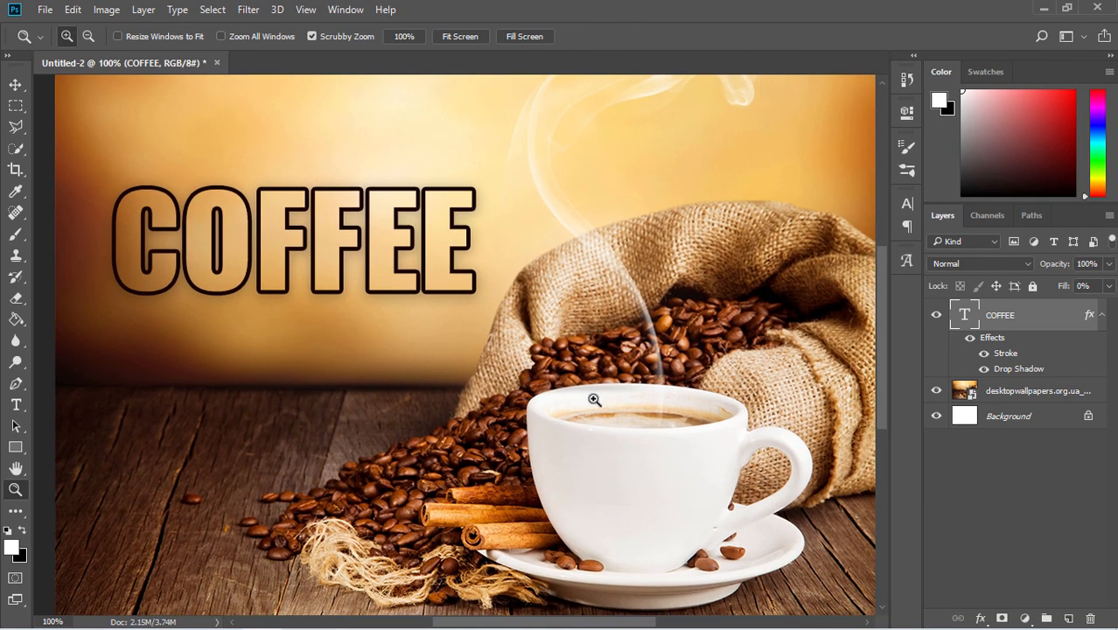